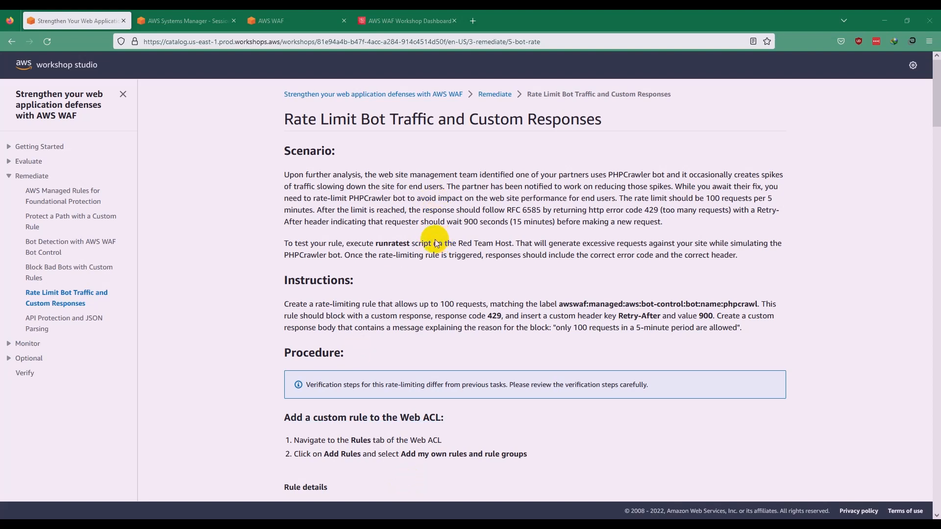
Step: Search the web for RFC 6585 from the workshop scenario and open the RFC Editor document on additional HTTP status codes
{"action": "left_click_drag", "start_coordinate": [507, 210], "coordinate": [535, 219]}
{"action": "right_click", "coordinate": [536, 212]}
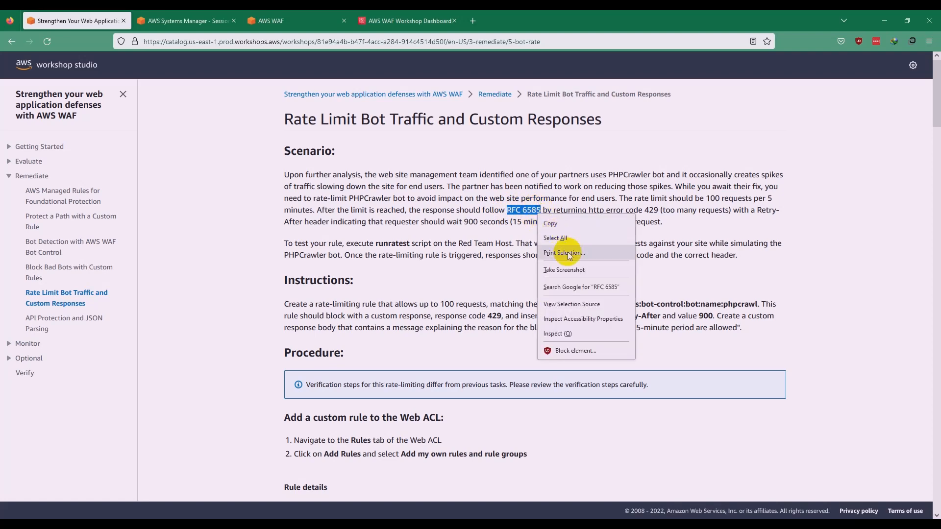
{"action": "left_click", "coordinate": [573, 280]}
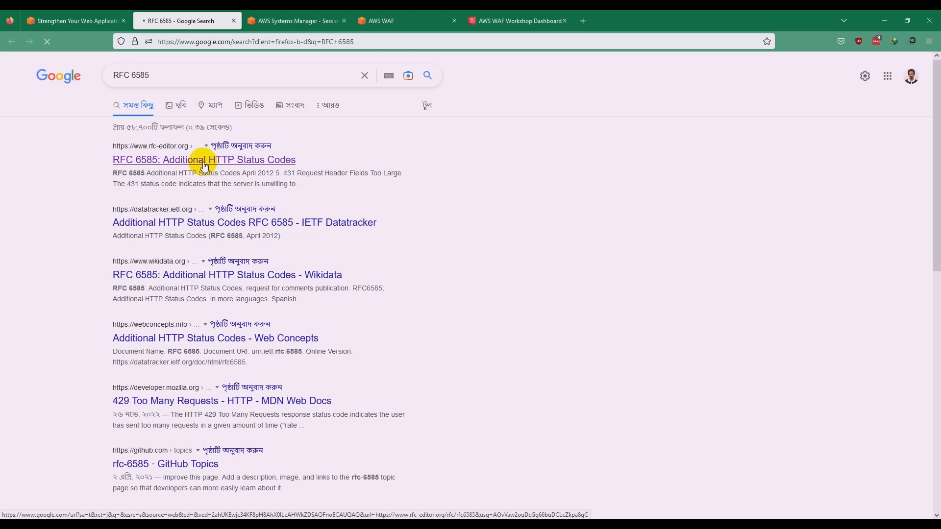
{"action": "left_click", "coordinate": [204, 161]}
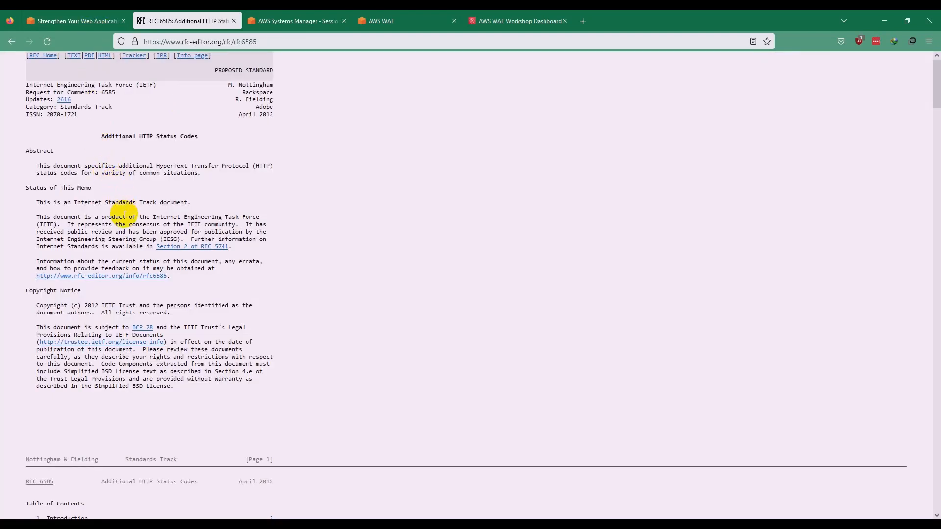
Step: Find the 429 Too Many Requests entry in the RFC's table of contents and go to its section
{"action": "scroll", "coordinate": [111, 306], "scroll_direction": "down", "scroll_amount": 8}
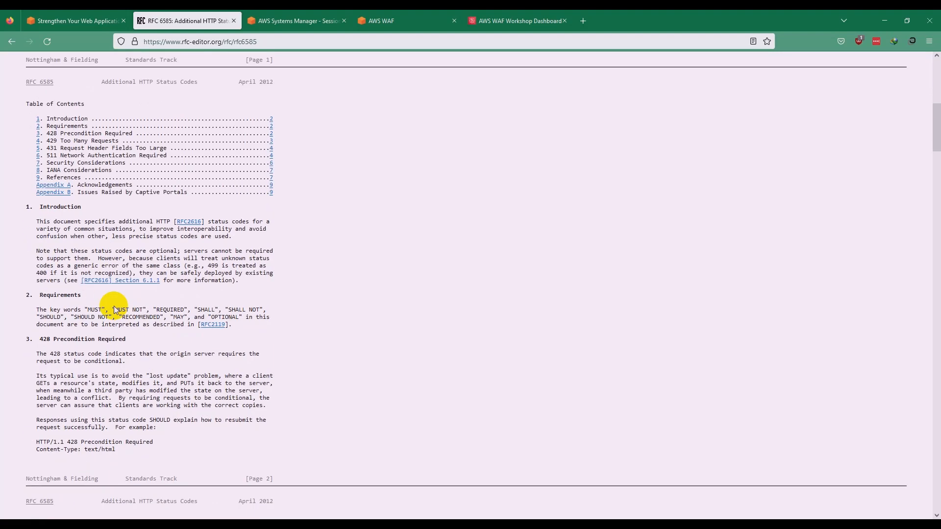
{"action": "left_click_drag", "start_coordinate": [60, 141], "coordinate": [118, 141]}
{"action": "left_click", "coordinate": [48, 141]}
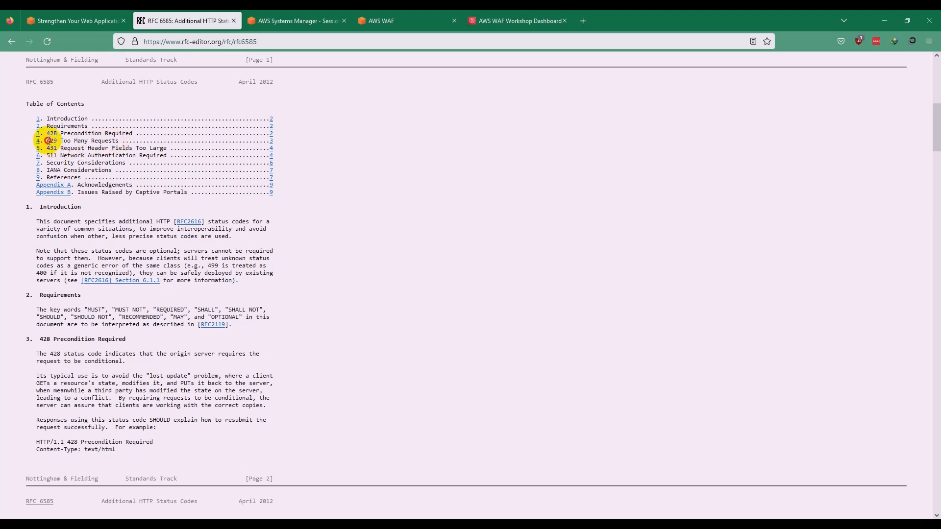
{"action": "double_click", "coordinate": [48, 141]}
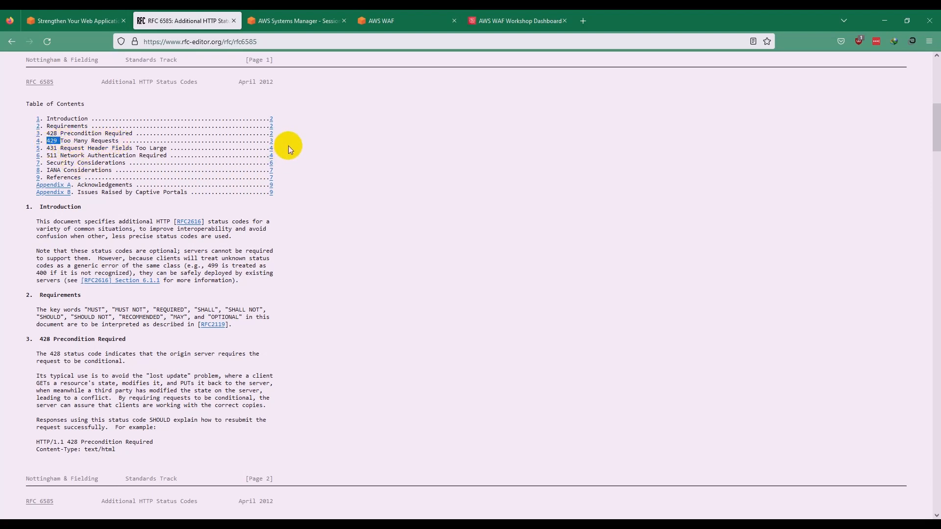
{"action": "left_click", "coordinate": [271, 141]}
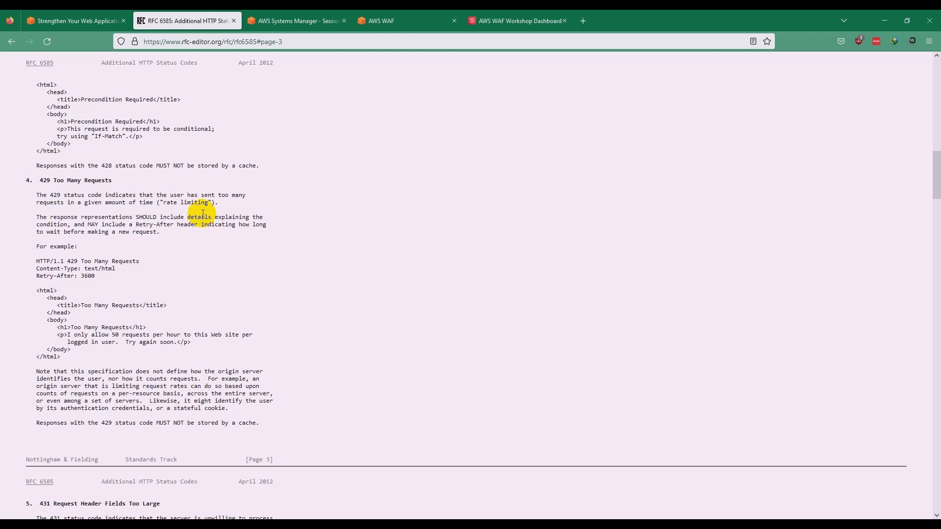
Step: Return to the workshop guide and review the procedure for adding a custom rule to the Web ACL
{"action": "left_click", "coordinate": [78, 21]}
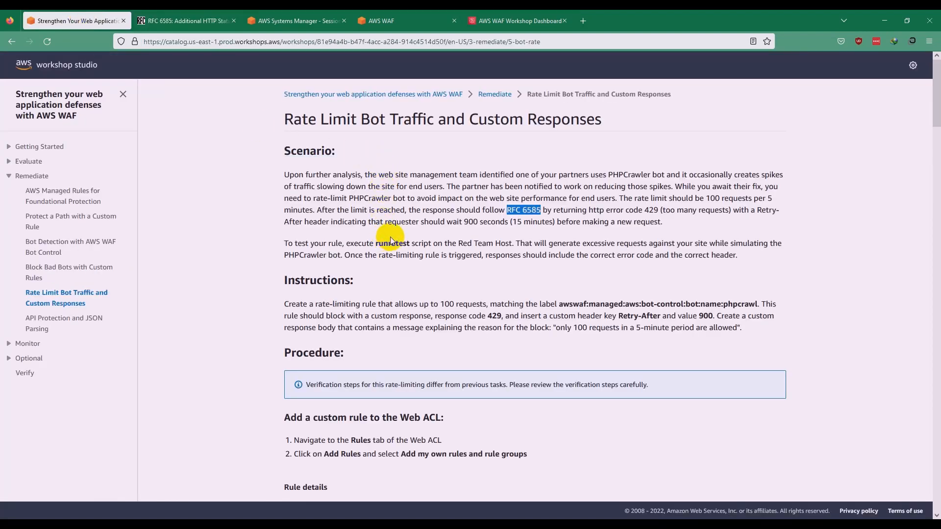
{"action": "scroll", "coordinate": [390, 240], "scroll_direction": "down", "scroll_amount": 3}
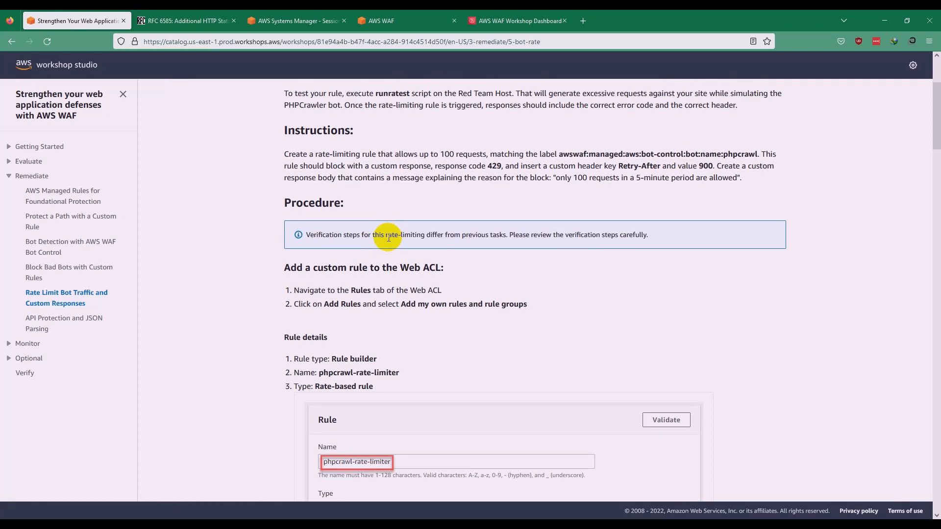
{"action": "scroll", "coordinate": [389, 239], "scroll_direction": "down", "scroll_amount": 2}
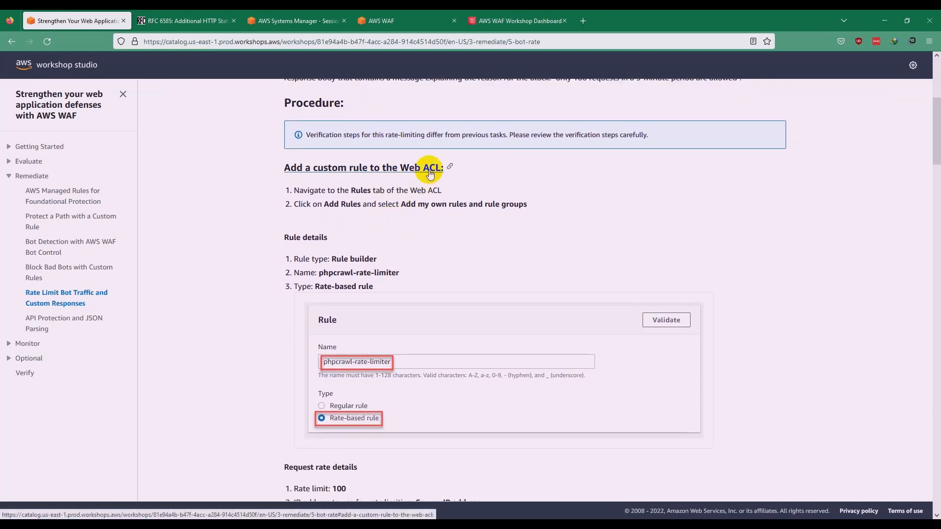
Step: In the AWS WAF console, list the Web ACLs and open wafACL-8ZmTivTFsIKc
{"action": "left_click", "coordinate": [424, 18]}
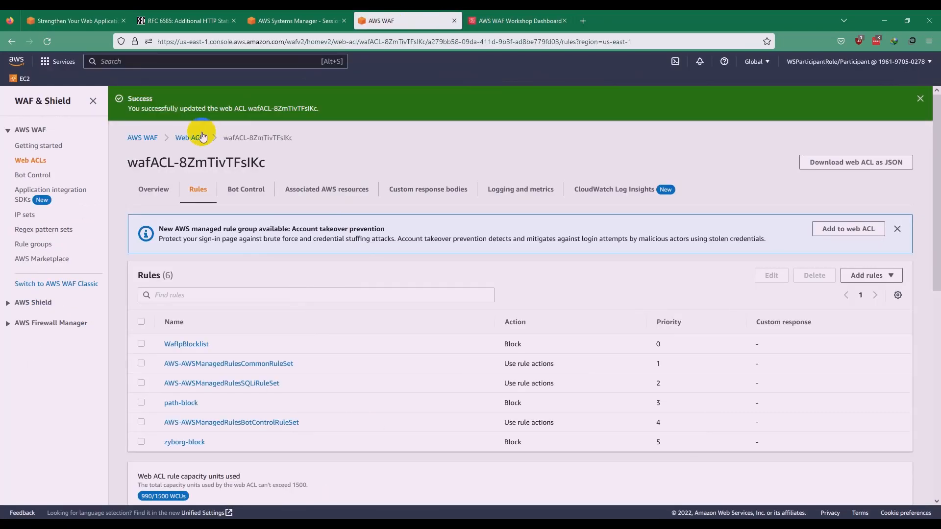
{"action": "left_click", "coordinate": [143, 137]}
{"action": "left_click", "coordinate": [28, 163]}
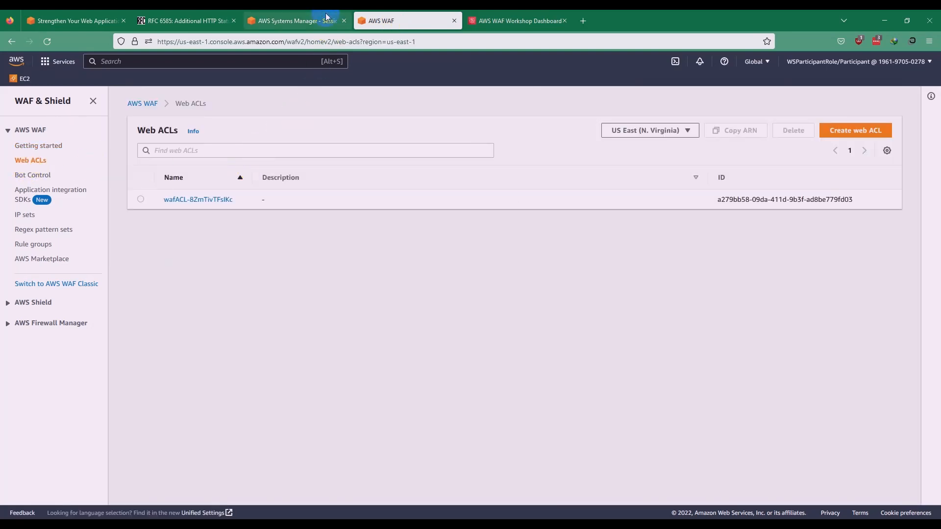
{"action": "left_click", "coordinate": [194, 200]}
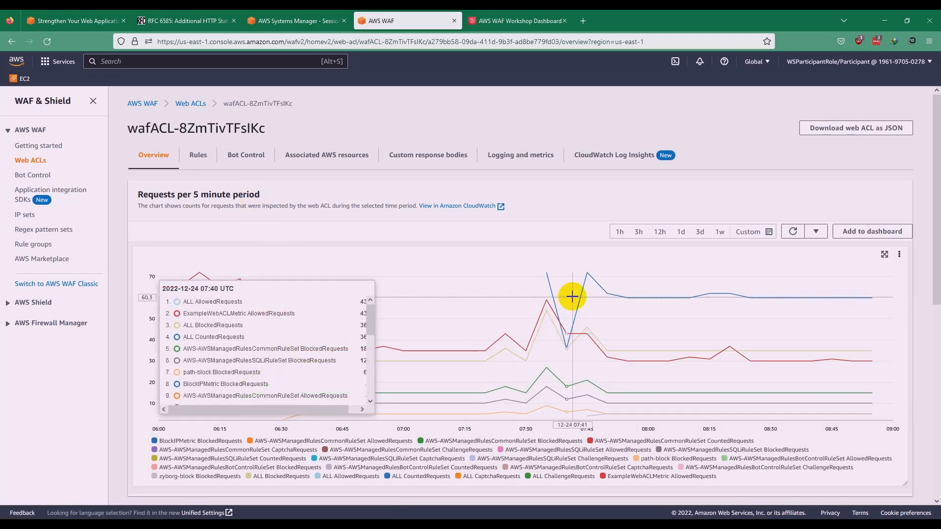
Step: Go back to the workshop's rule details and copy the rule name phpcrawl-rate-limiter
{"action": "left_click", "coordinate": [309, 19]}
{"action": "left_click", "coordinate": [159, 16]}
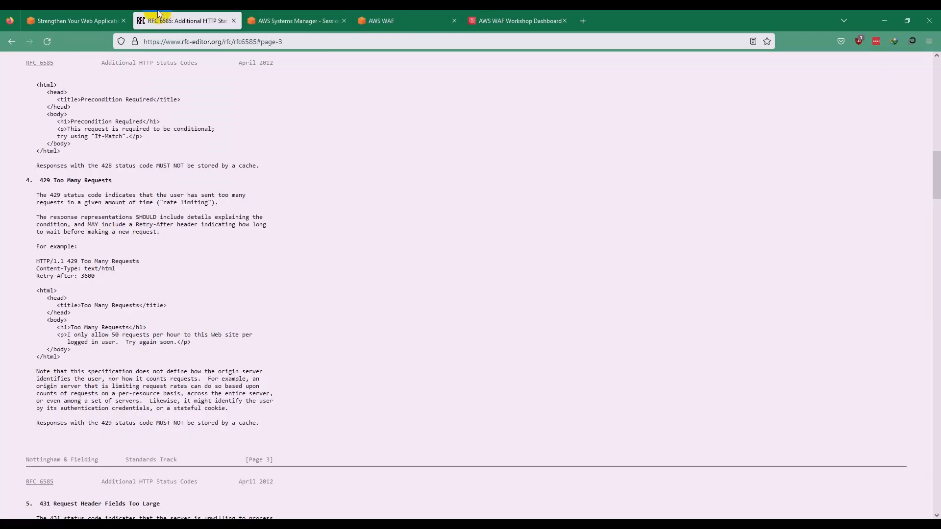
{"action": "left_click", "coordinate": [102, 18]}
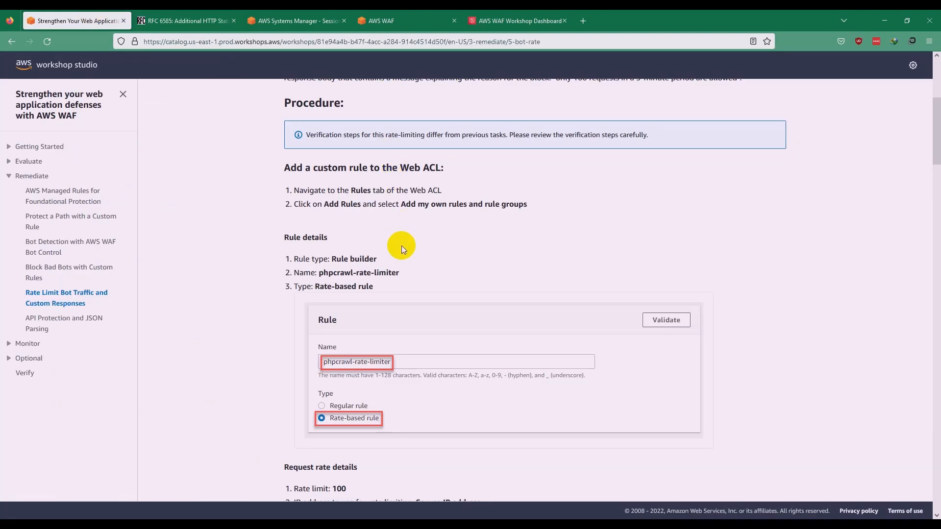
{"action": "left_click_drag", "start_coordinate": [333, 259], "coordinate": [378, 259]}
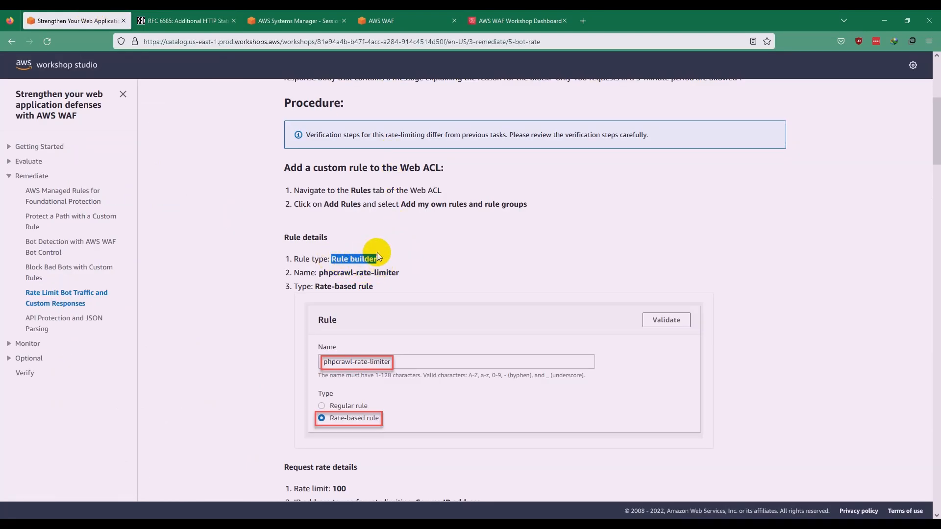
{"action": "left_click_drag", "start_coordinate": [318, 273], "coordinate": [399, 273]}
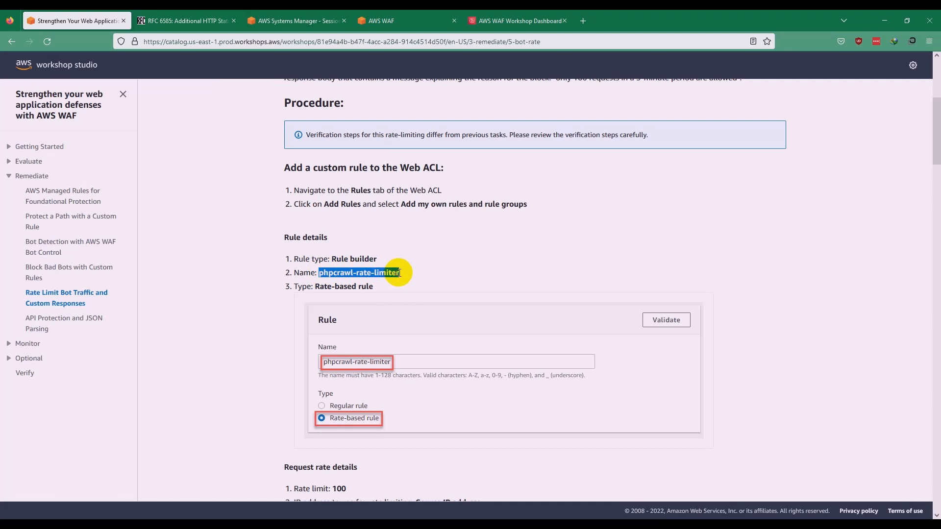
Step: Reread the scenario and instructions of the workshop's bot rate-limiting task
{"action": "left_click", "coordinate": [390, 18]}
{"action": "left_click", "coordinate": [74, 20]}
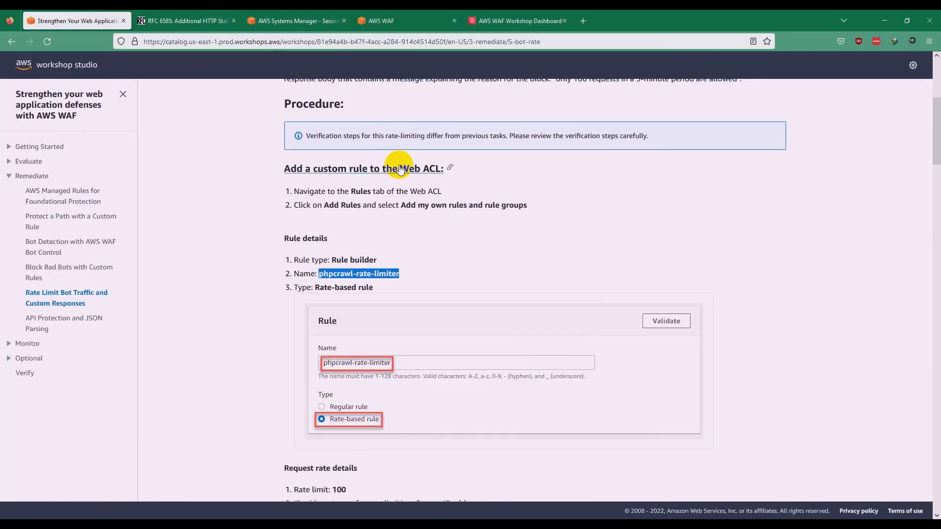
{"action": "scroll", "coordinate": [417, 166], "scroll_direction": "up", "scroll_amount": 6}
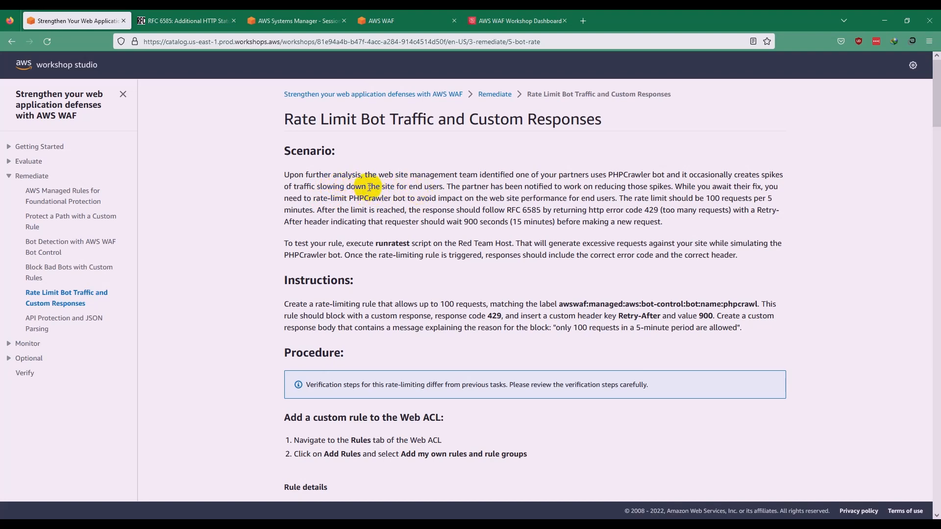
Step: Start adding a custom rule of your own to the web ACL in AWS WAF and name it phpcrawl-rate-limiter
{"action": "left_click", "coordinate": [491, 20]}
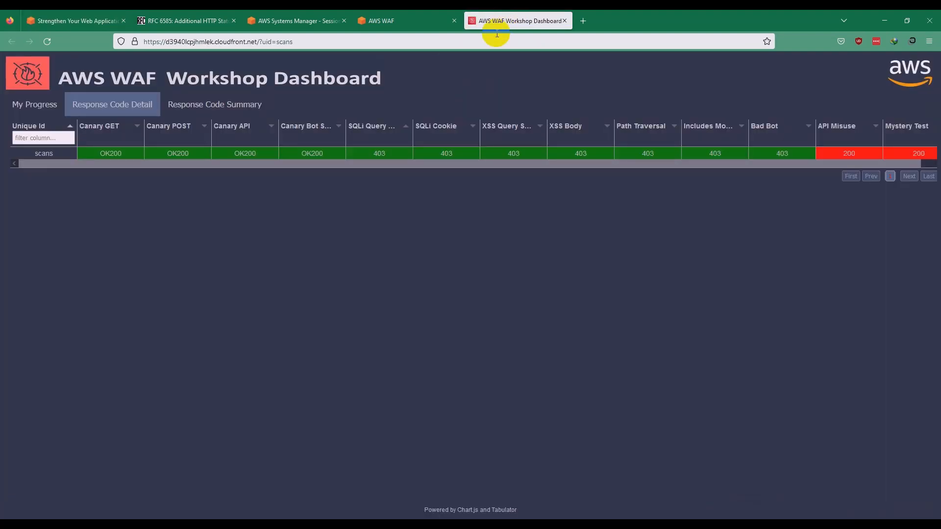
{"action": "left_click", "coordinate": [424, 15]}
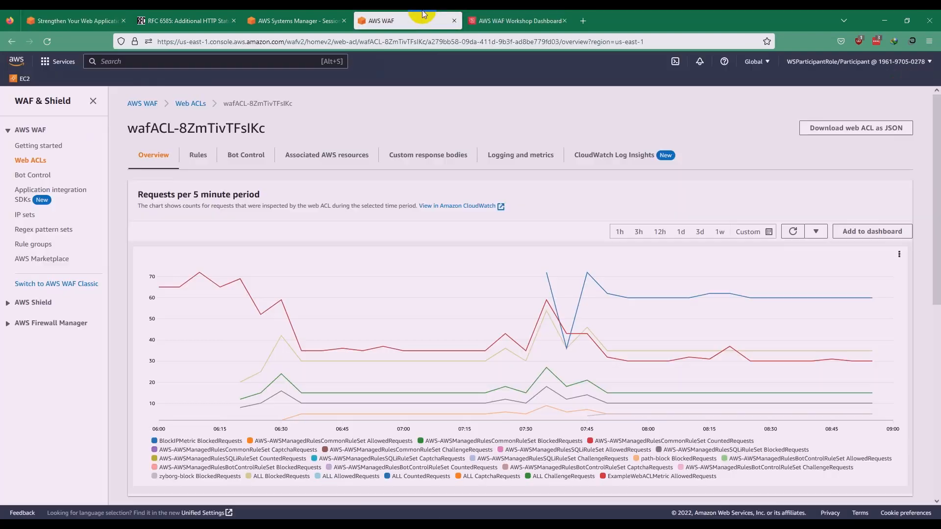
{"action": "left_click", "coordinate": [198, 155]}
{"action": "left_click", "coordinate": [870, 241]}
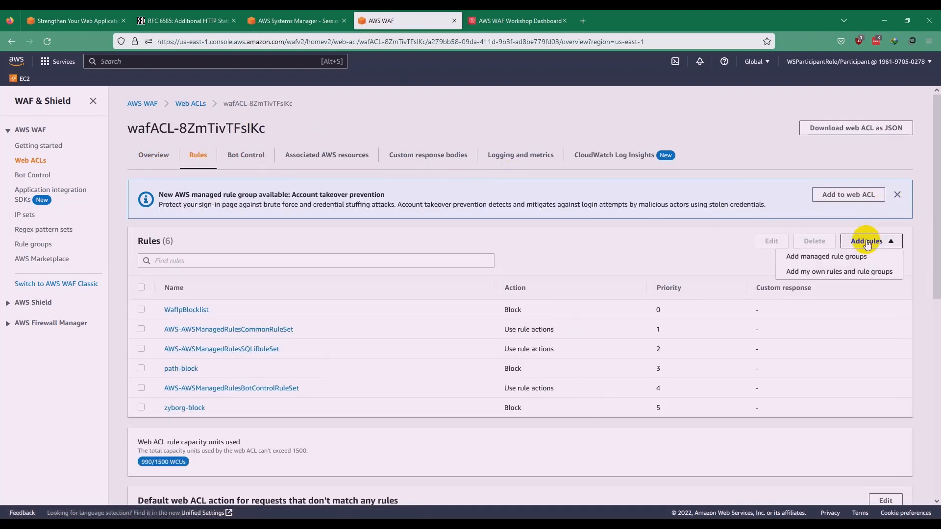
{"action": "left_click", "coordinate": [851, 275]}
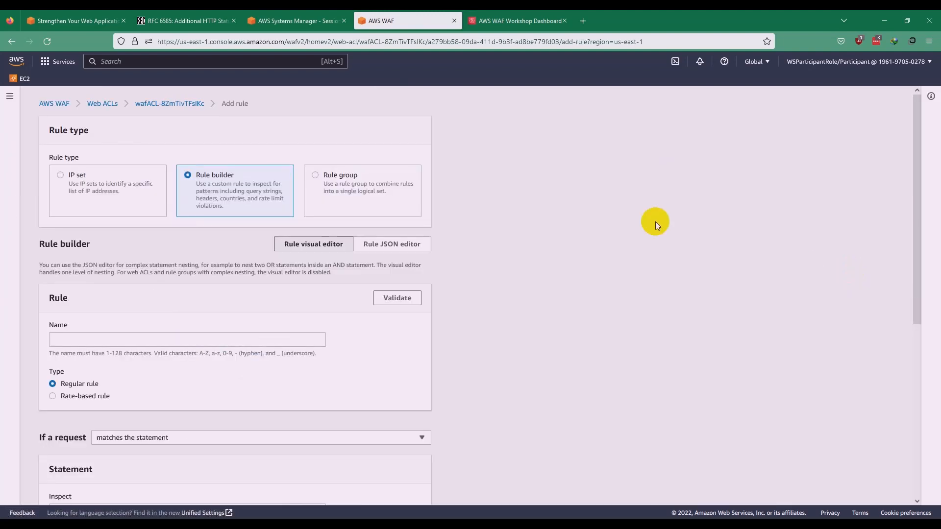
{"action": "left_click", "coordinate": [68, 339]}
{"action": "type", "text": "phpcrawl-rate-limiter"}
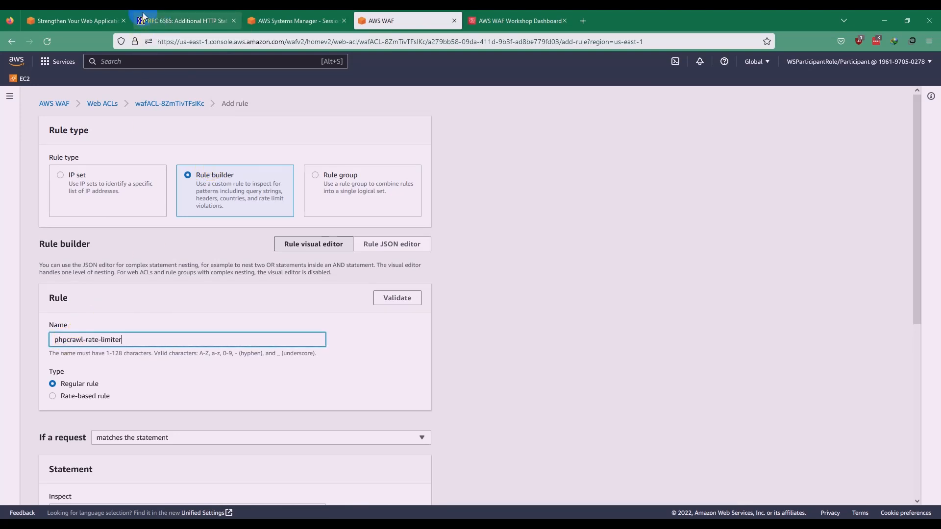
Step: Check the required rule type in the workshop guide and set the new rule's type to Rate-based rule
{"action": "left_click", "coordinate": [97, 14]}
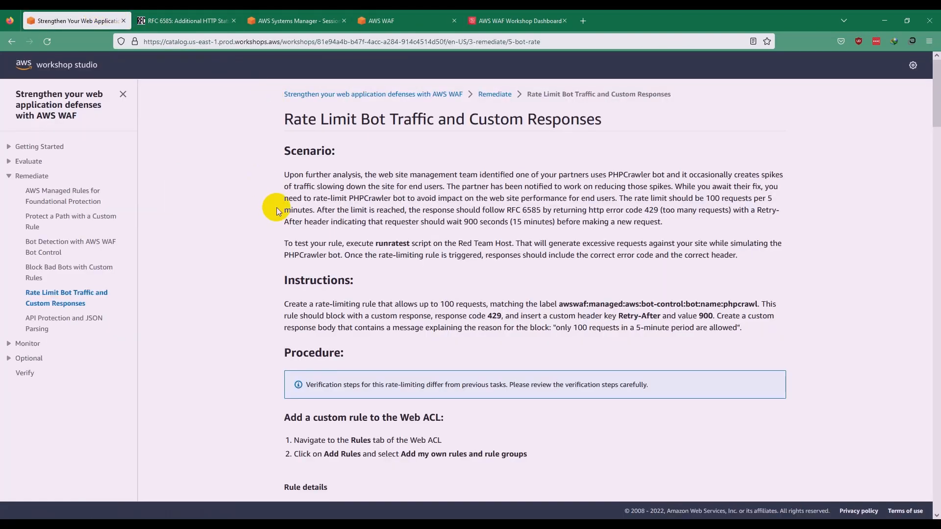
{"action": "scroll", "coordinate": [280, 206], "scroll_direction": "down", "scroll_amount": 3}
{"action": "scroll", "coordinate": [296, 191], "scroll_direction": "down", "scroll_amount": 6}
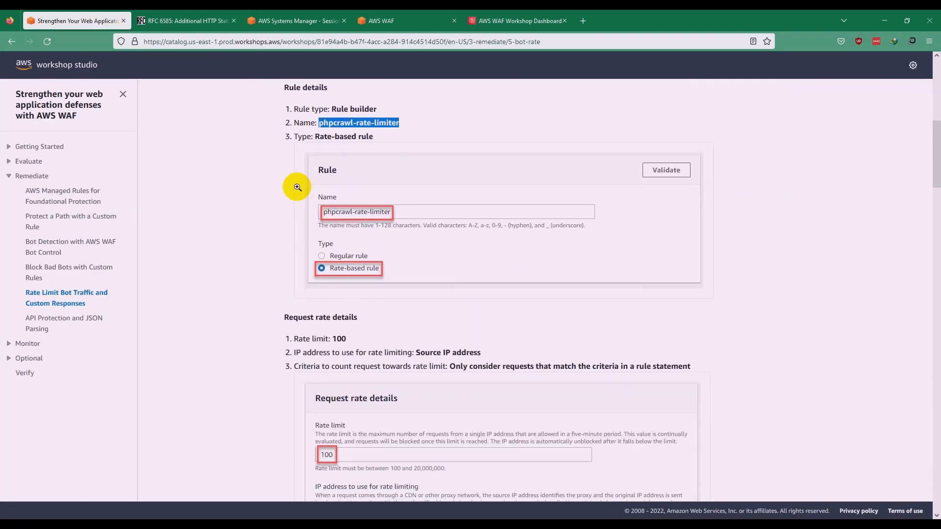
{"action": "left_click", "coordinate": [368, 275]}
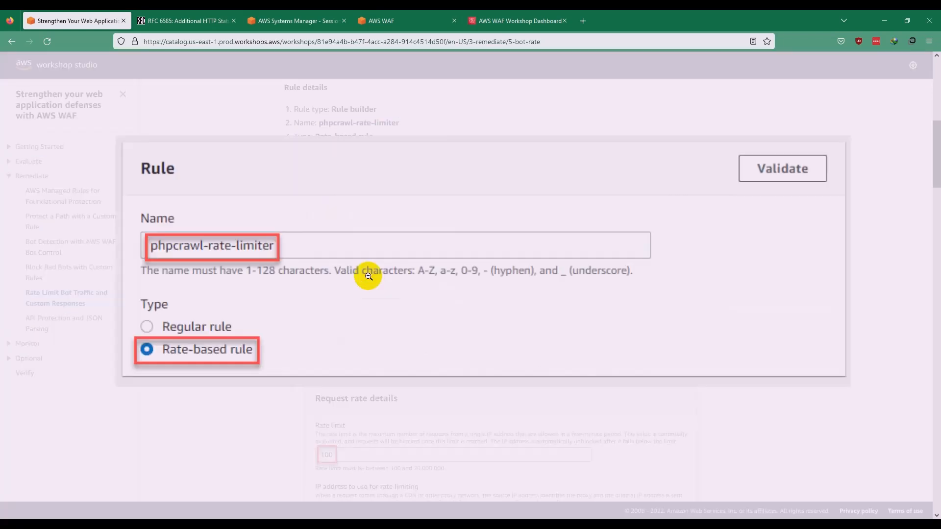
{"action": "left_click", "coordinate": [368, 276]}
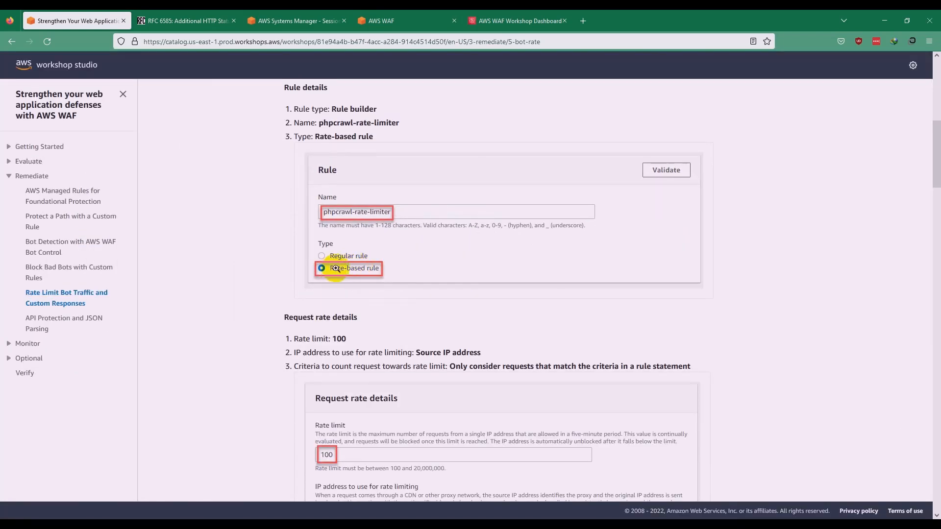
{"action": "left_click", "coordinate": [294, 20]}
{"action": "left_click", "coordinate": [387, 21]}
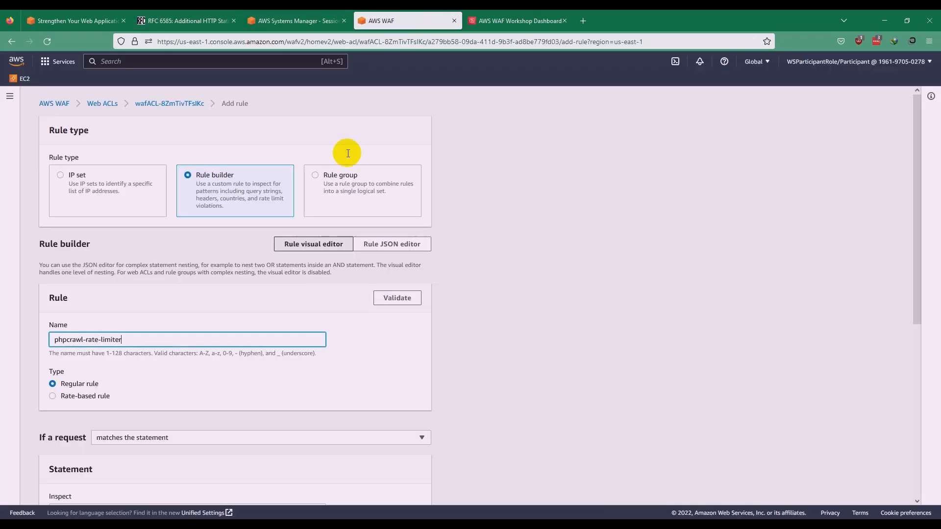
{"action": "left_click", "coordinate": [98, 395]}
Step: Set the rule's rate limit to 100 in the request rate details
{"action": "scroll", "coordinate": [98, 392], "scroll_direction": "down", "scroll_amount": 4}
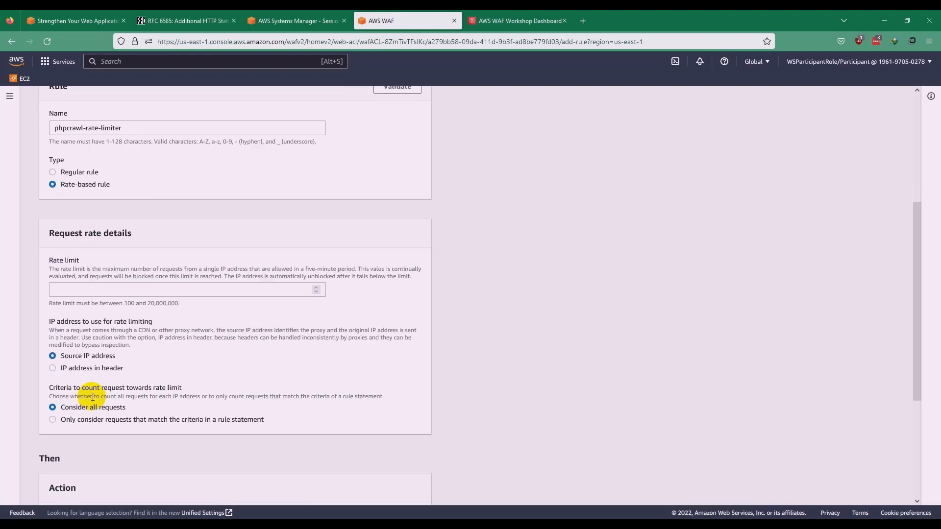
{"action": "left_click", "coordinate": [82, 292]}
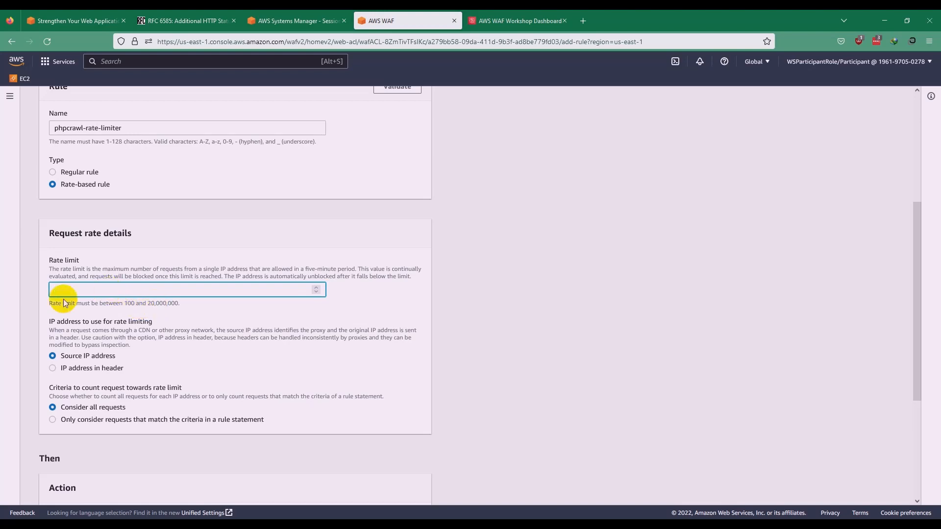
{"action": "type", "text": "00"}
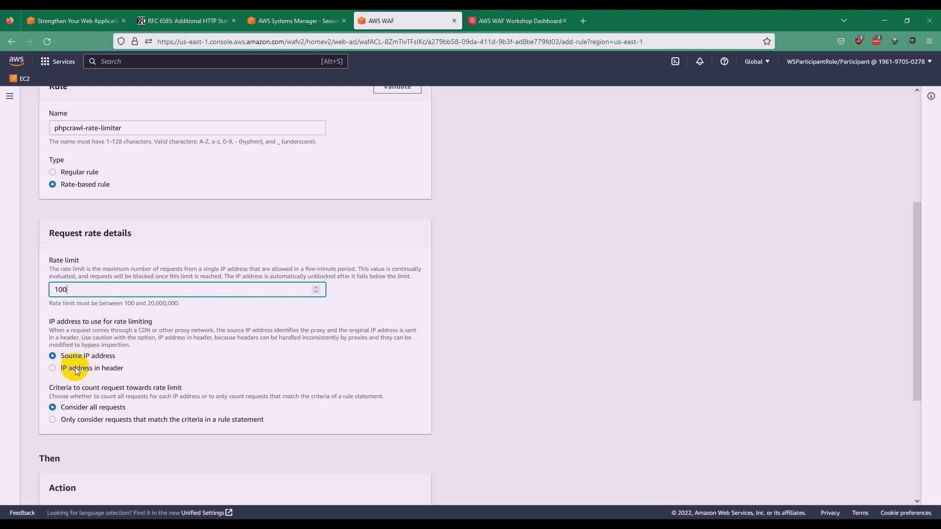
Step: Check the request rate settings in the workshop guide and choose Source IP address as the address for rate limiting
{"action": "left_click", "coordinate": [69, 18]}
{"action": "scroll", "coordinate": [353, 231], "scroll_direction": "down", "scroll_amount": 7}
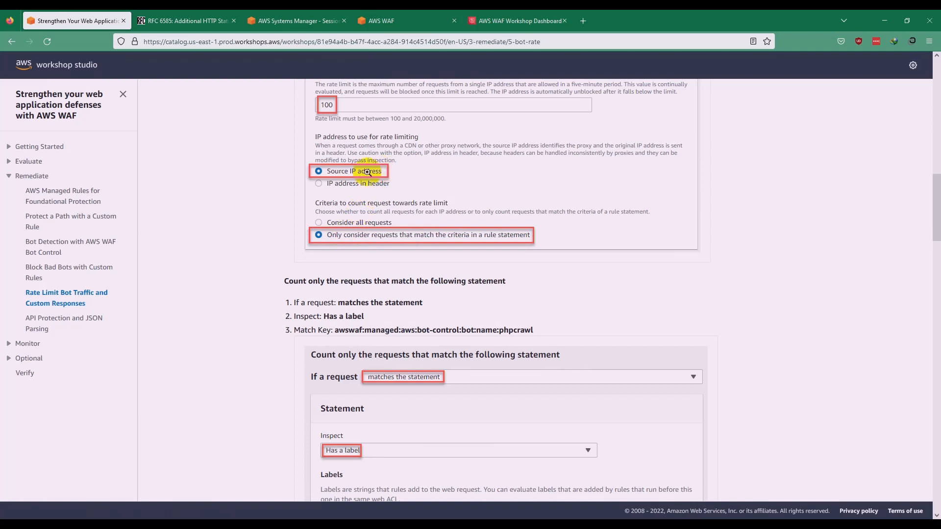
{"action": "left_click", "coordinate": [275, 17]}
{"action": "left_click", "coordinate": [387, 14]}
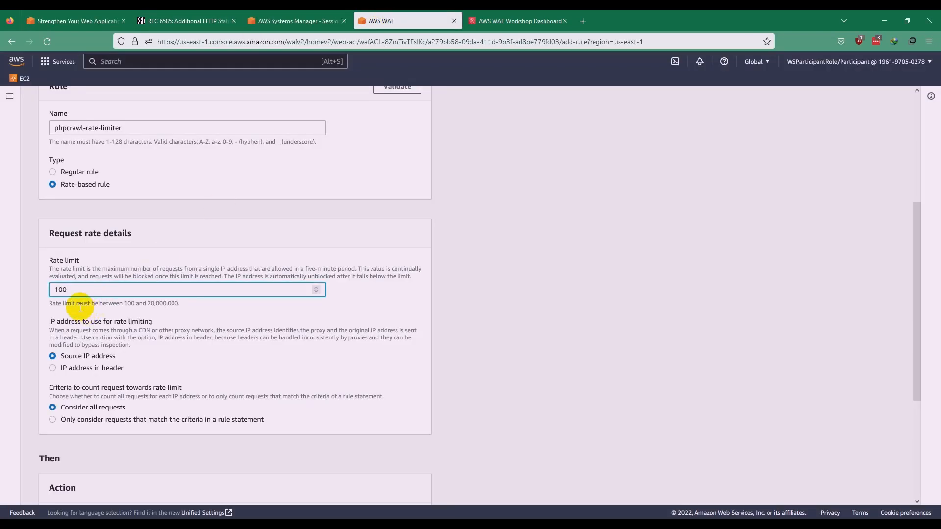
{"action": "left_click", "coordinate": [64, 359]}
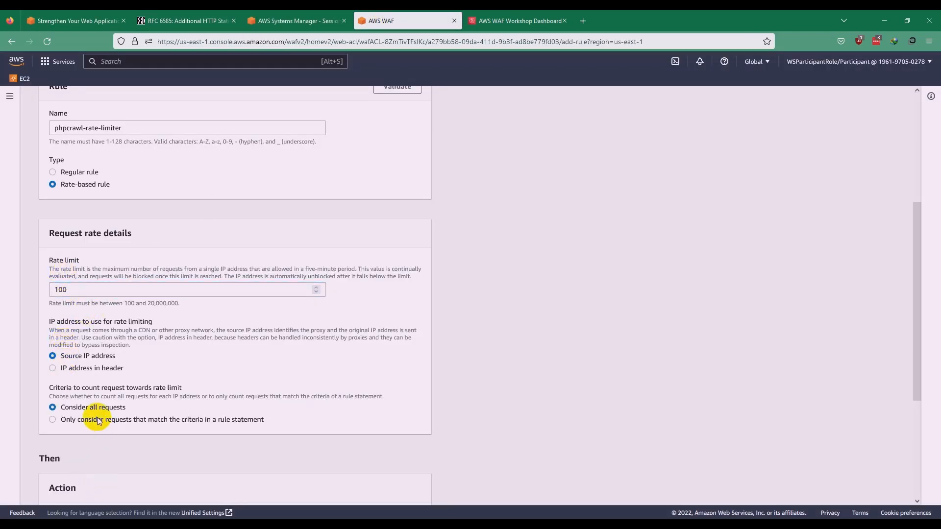
Step: Count only requests that match the criteria in a rule statement, and check the required statement settings in the workshop guide
{"action": "left_click", "coordinate": [177, 421]}
{"action": "scroll", "coordinate": [178, 422], "scroll_direction": "down", "scroll_amount": 2}
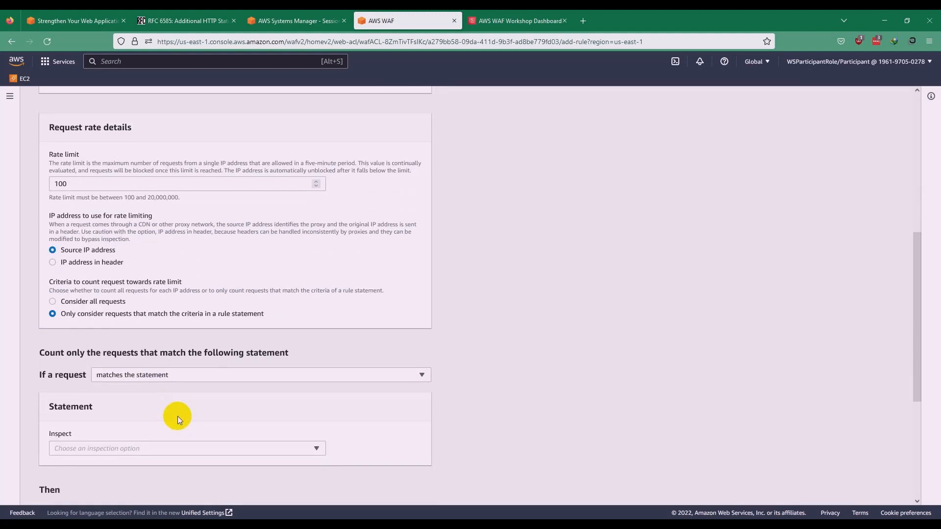
{"action": "left_click", "coordinate": [44, 21]}
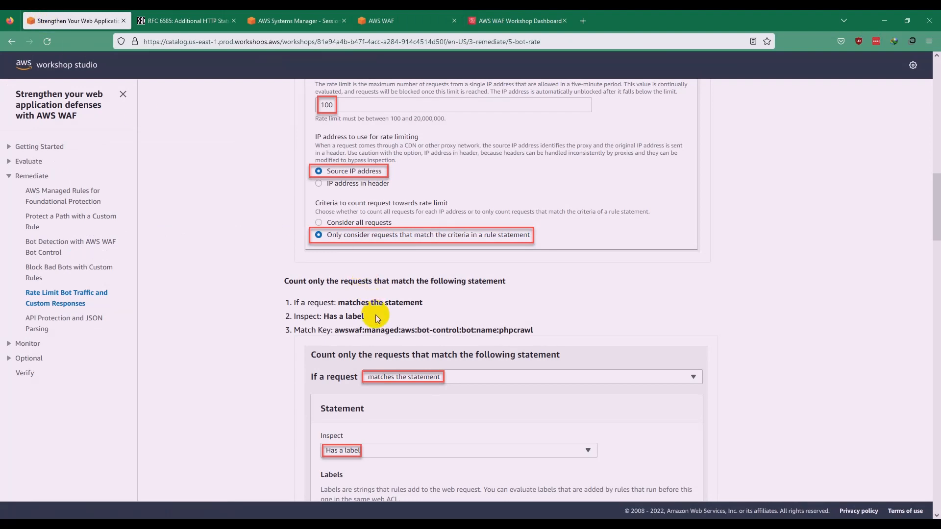
{"action": "scroll", "coordinate": [375, 318], "scroll_direction": "down", "scroll_amount": 3}
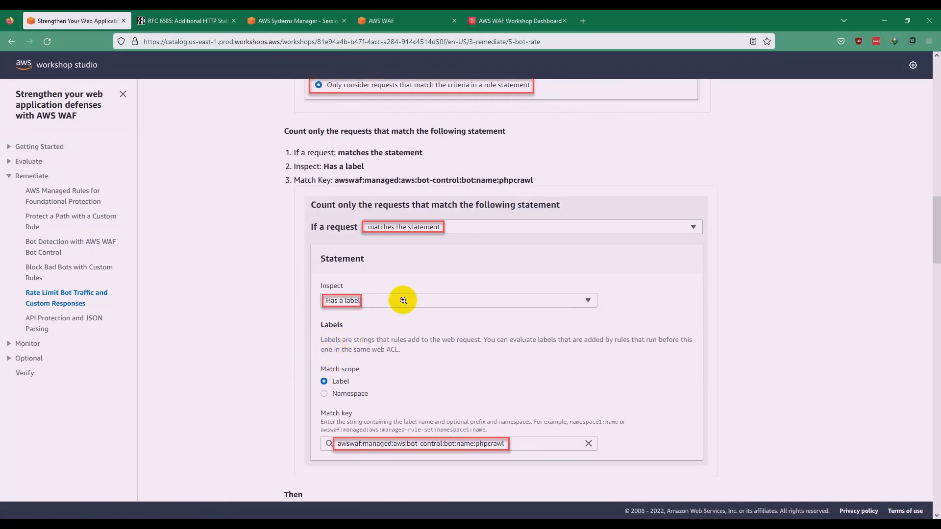
{"action": "scroll", "coordinate": [454, 267], "scroll_direction": "down", "scroll_amount": 3}
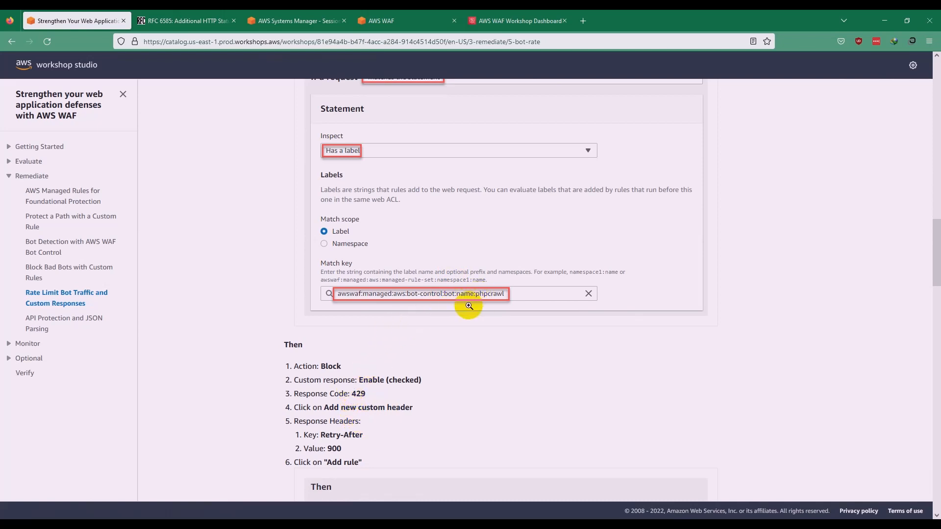
{"action": "scroll", "coordinate": [495, 297], "scroll_direction": "up", "scroll_amount": 2}
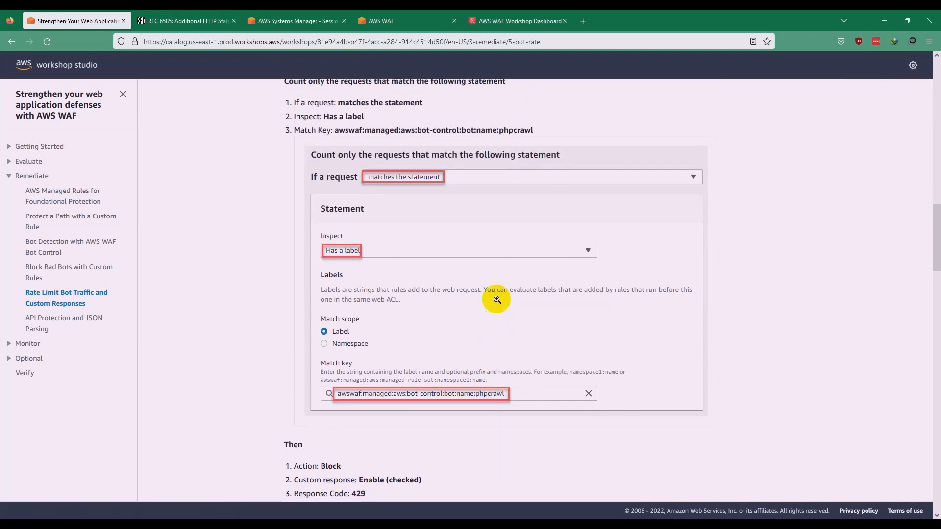
{"action": "scroll", "coordinate": [496, 299], "scroll_direction": "up", "scroll_amount": 2}
Step: Copy the match key awswaf:managed:aws:bot-control:bot:name:phpcrawl from the workshop guide
{"action": "left_click_drag", "start_coordinate": [335, 230], "coordinate": [541, 238]}
{"action": "left_click", "coordinate": [535, 233]}
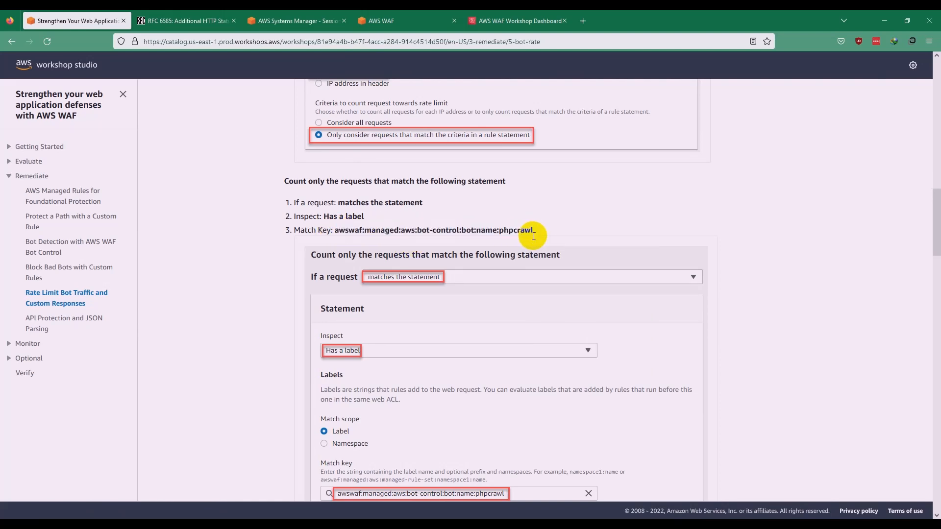
{"action": "left_click_drag", "start_coordinate": [336, 230], "coordinate": [525, 231]}
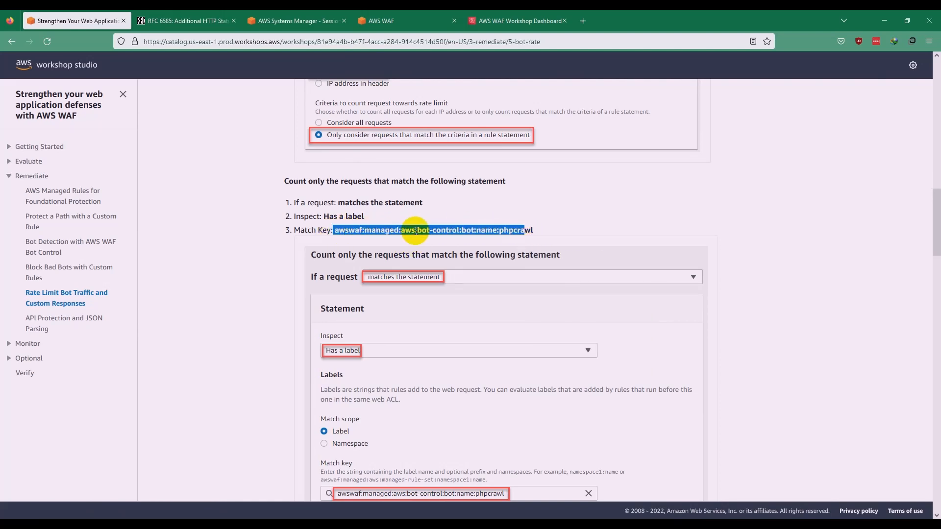
{"action": "left_click", "coordinate": [525, 232]}
{"action": "left_click_drag", "start_coordinate": [336, 231], "coordinate": [529, 232]}
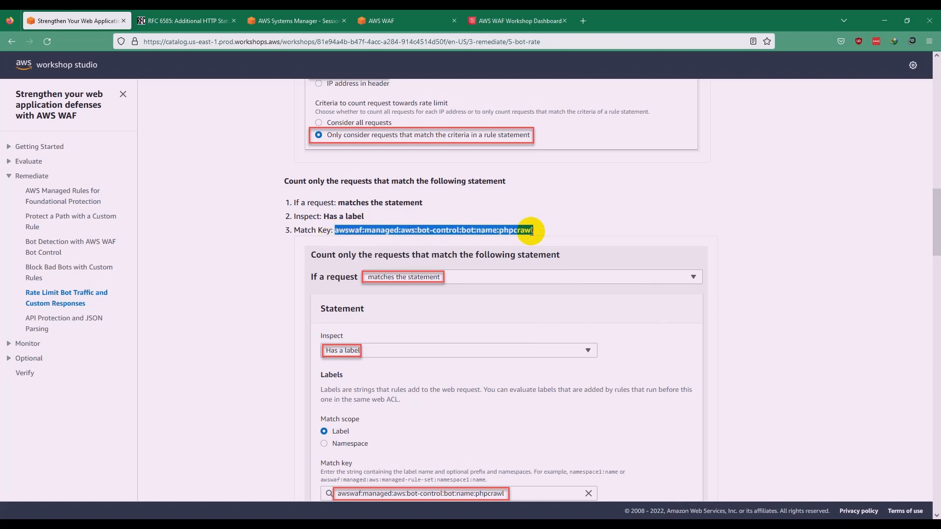
{"action": "right_click", "coordinate": [530, 233]}
{"action": "left_click", "coordinate": [526, 243]}
{"action": "scroll", "coordinate": [466, 294], "scroll_direction": "down", "scroll_amount": 3}
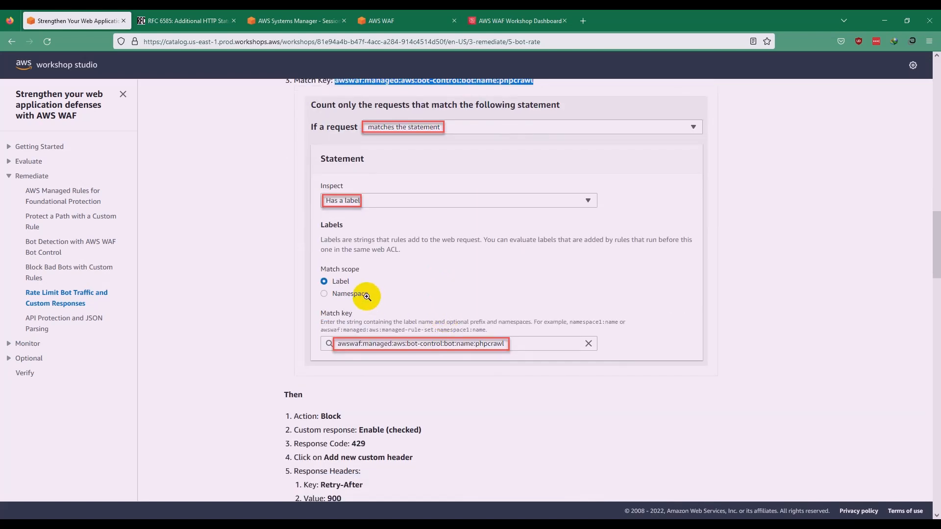
Step: Back in the AWS WAF rule, set the request condition to "matches the statement" and the statement's inspection option to "Has a label"
{"action": "left_click", "coordinate": [314, 21]}
{"action": "left_click", "coordinate": [390, 20]}
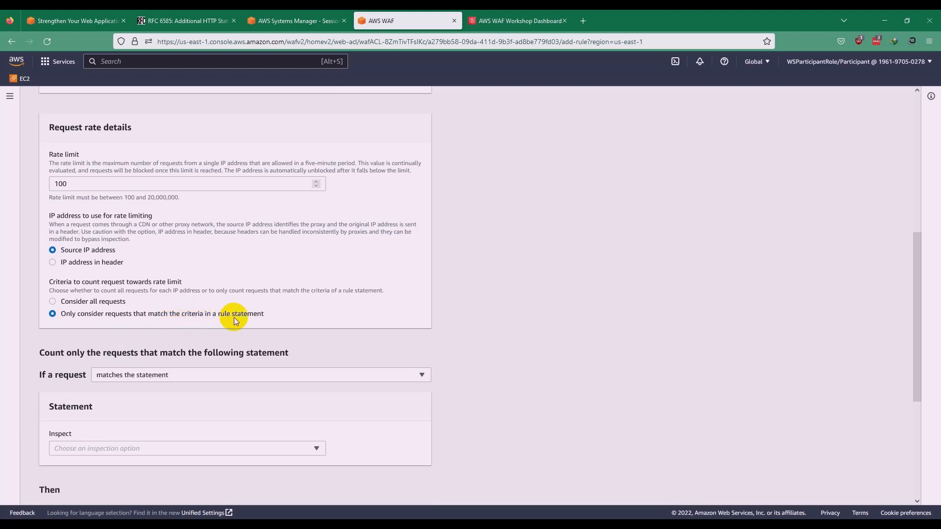
{"action": "left_click", "coordinate": [153, 375]}
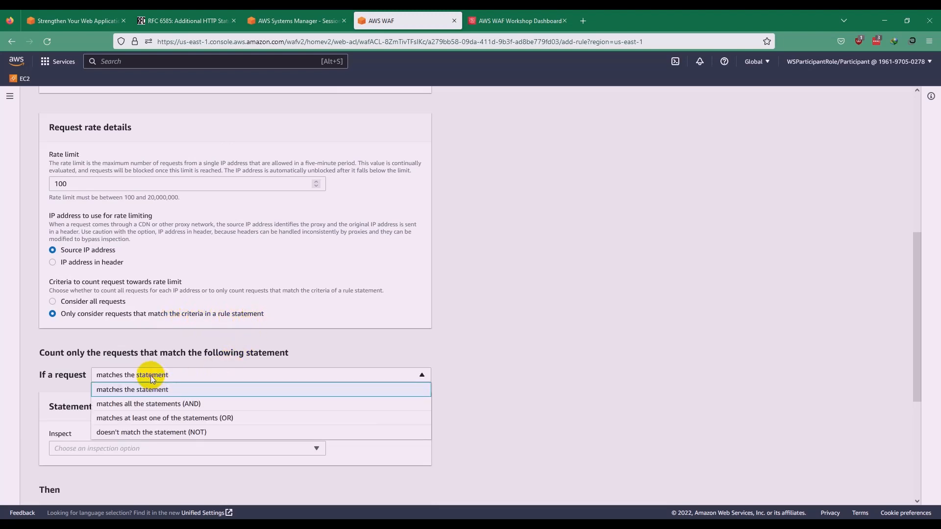
{"action": "left_click", "coordinate": [120, 390]}
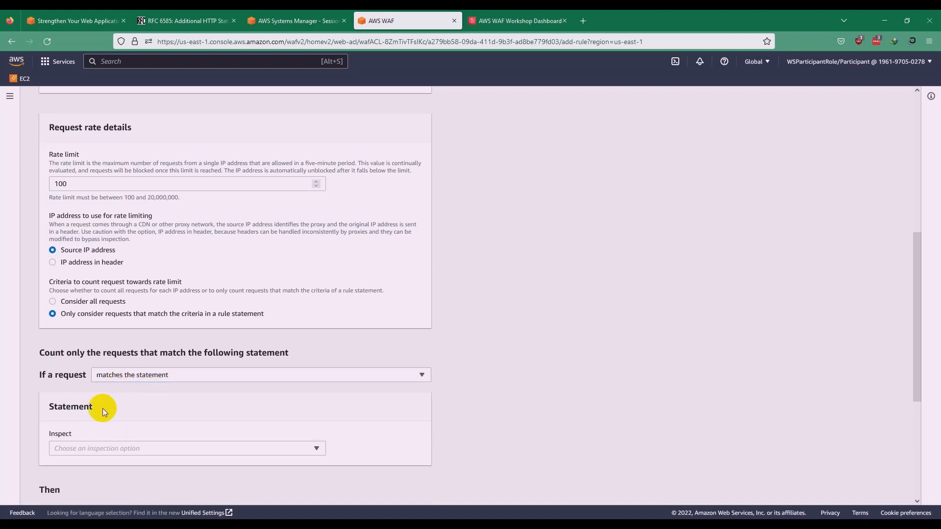
{"action": "left_click", "coordinate": [78, 451]}
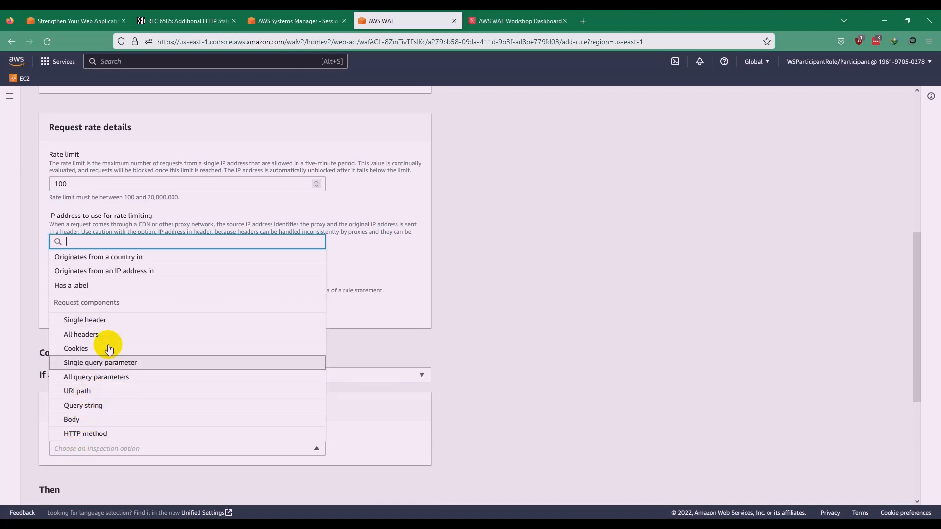
{"action": "left_click", "coordinate": [78, 286]}
{"action": "scroll", "coordinate": [131, 456], "scroll_direction": "down", "scroll_amount": 3}
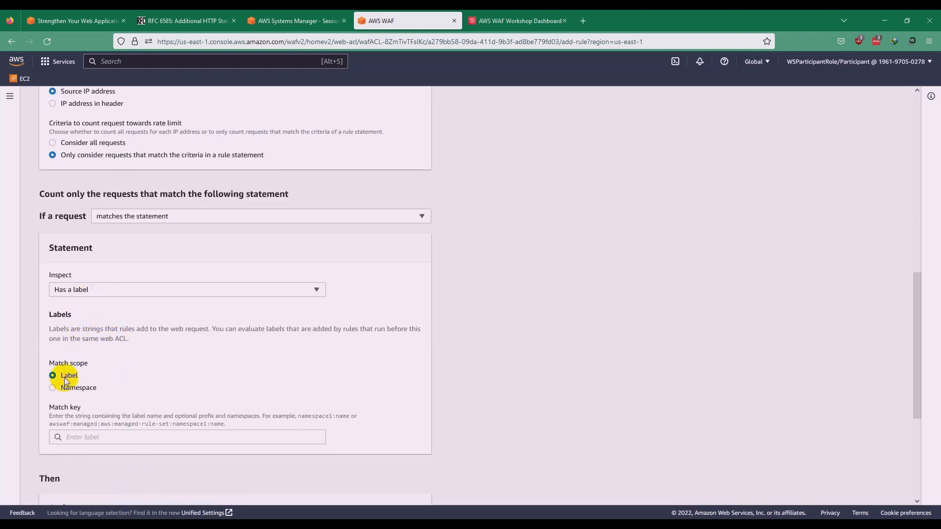
Step: Set the label statement's match key to awswaf:managed:aws:bot-control:bot:name:phpcrawl
{"action": "left_click", "coordinate": [80, 439]}
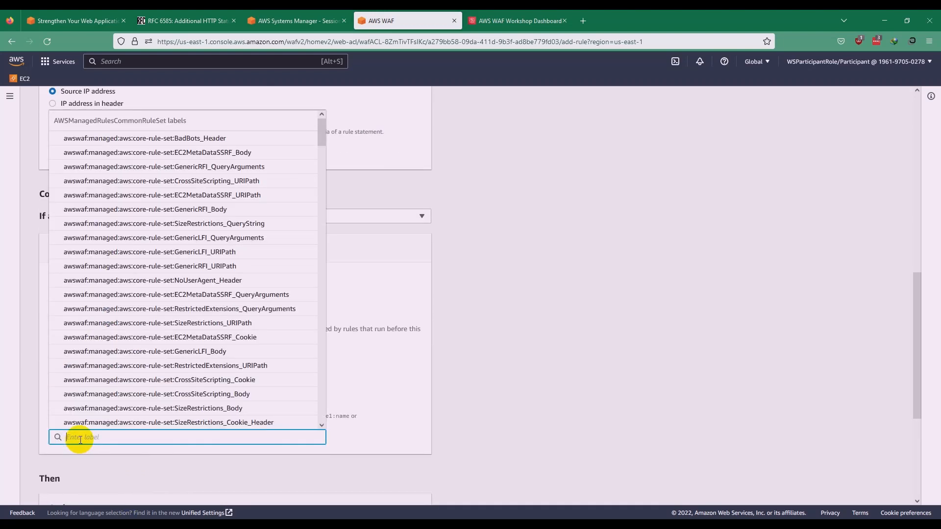
{"action": "type", "text": "awswaf:managed:aws:bot-control:bot:name:phpcrawl"}
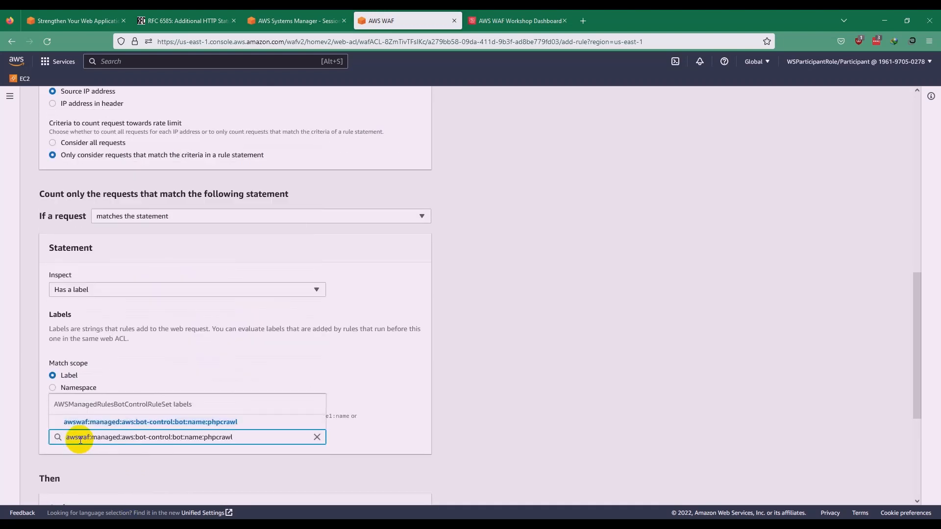
{"action": "left_click", "coordinate": [130, 422]}
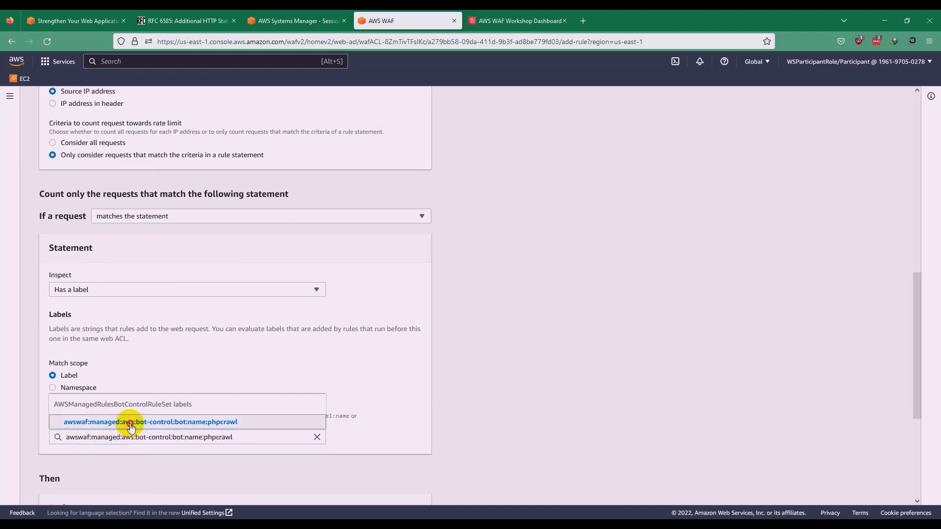
Step: Check the required action and custom response settings in the workshop guide and the 429 Too Many Requests section of RFC 6585
{"action": "scroll", "coordinate": [129, 428], "scroll_direction": "down", "scroll_amount": 2}
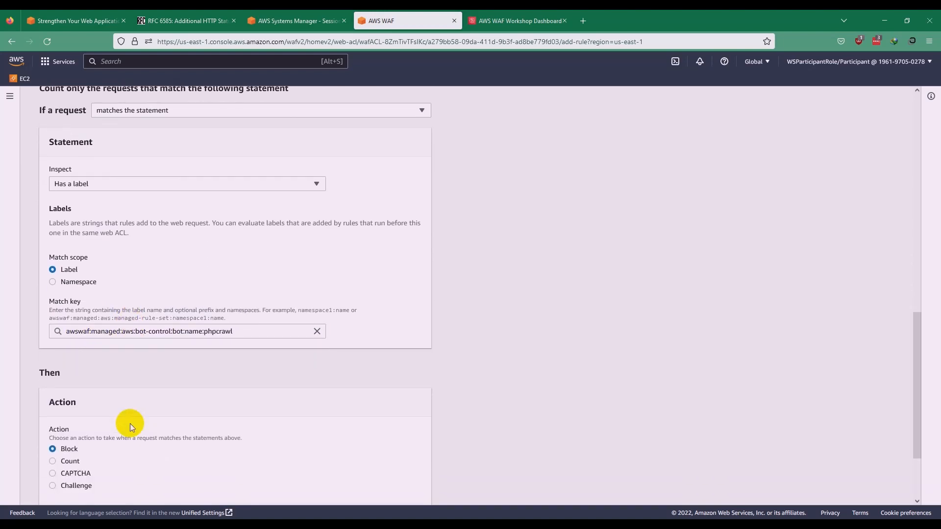
{"action": "scroll", "coordinate": [128, 421], "scroll_direction": "down", "scroll_amount": 2}
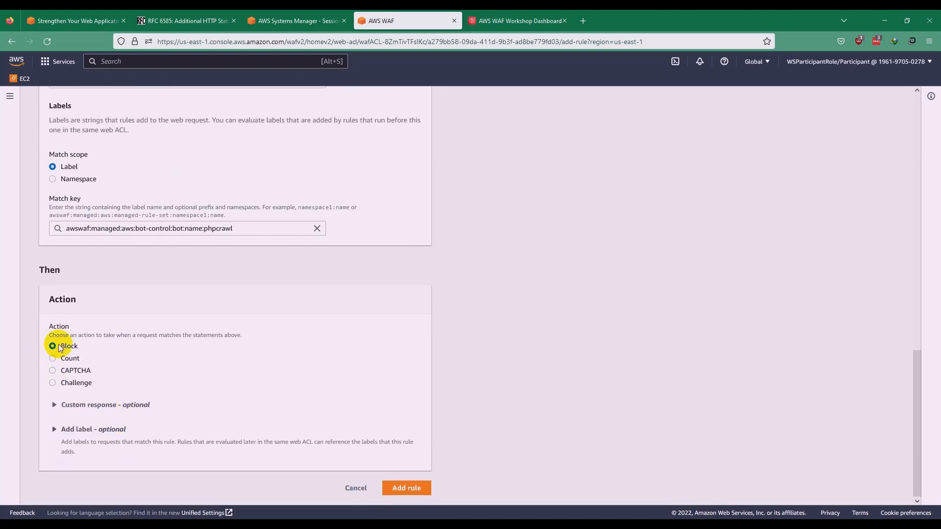
{"action": "left_click", "coordinate": [118, 20]}
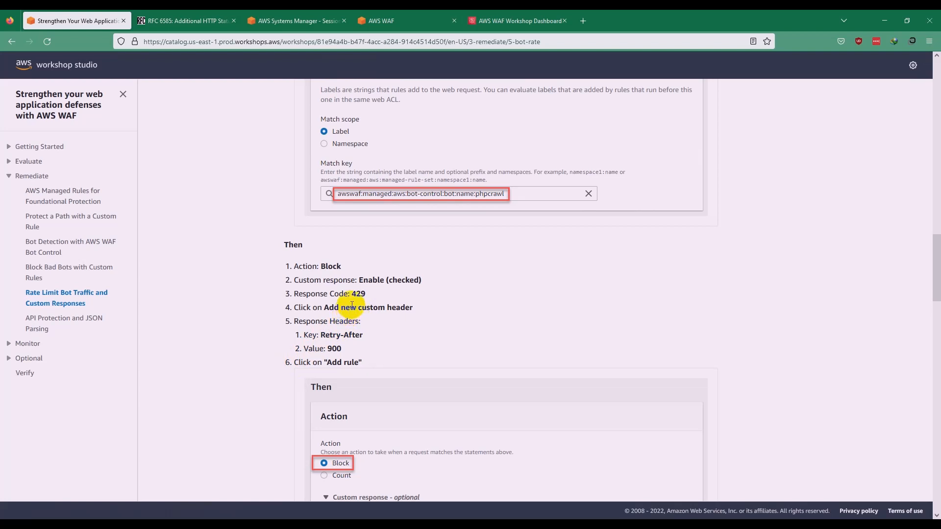
{"action": "left_click", "coordinate": [174, 17]}
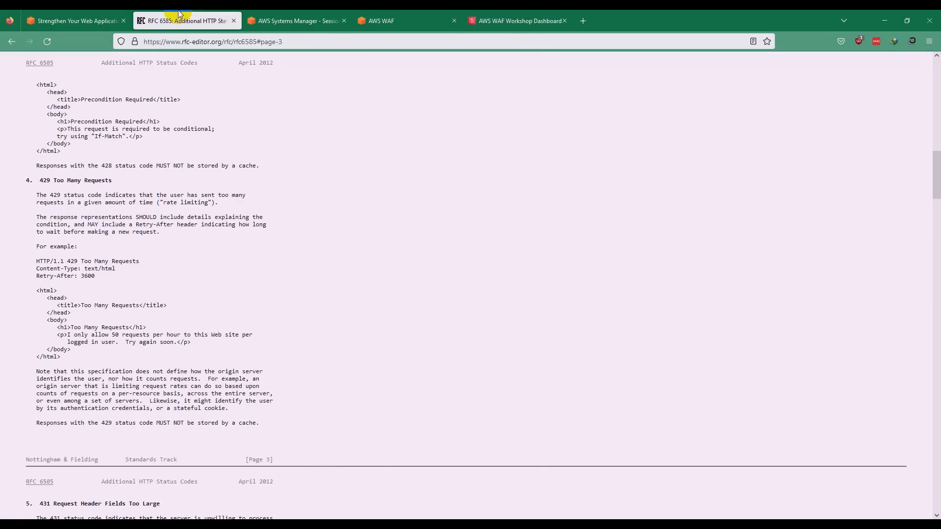
{"action": "left_click", "coordinate": [93, 19]}
{"action": "left_click", "coordinate": [328, 14]}
{"action": "left_click", "coordinate": [357, 15]}
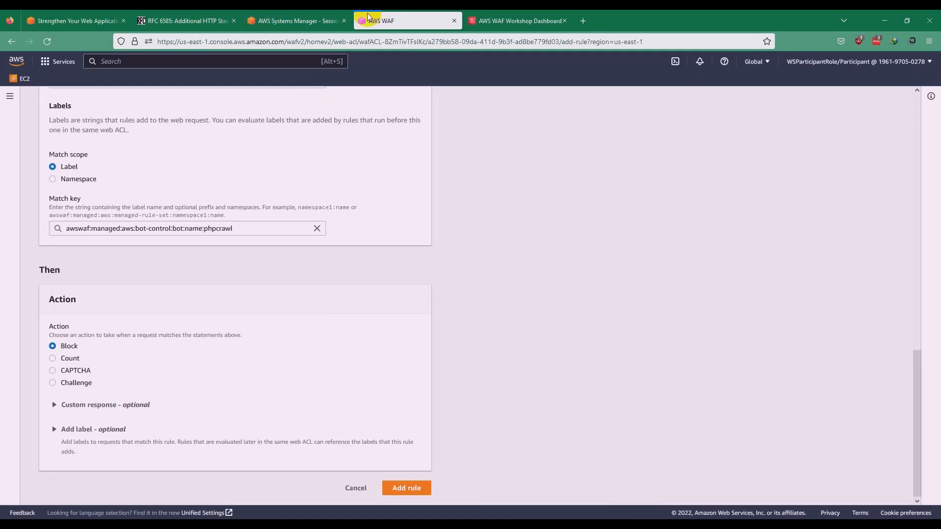
Step: Enable a custom response for the rule's Block action and set its response code to 429
{"action": "left_click", "coordinate": [94, 406]}
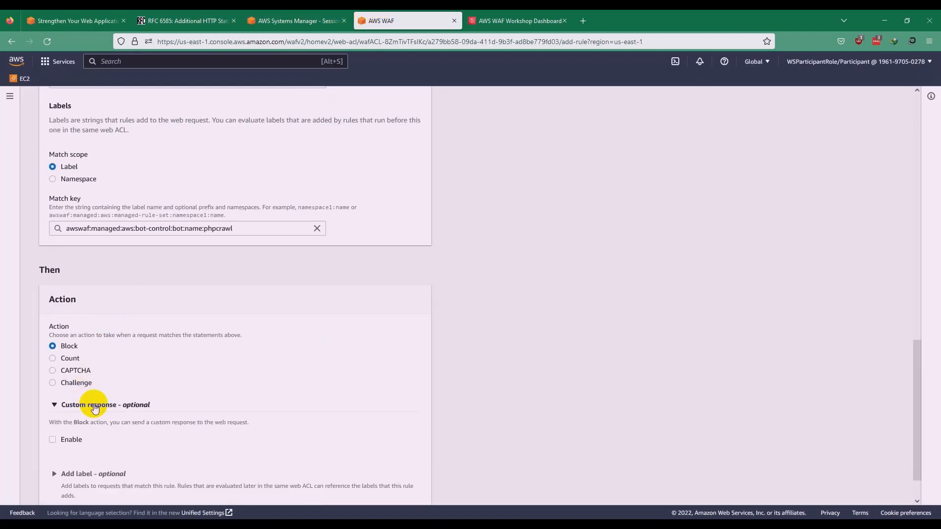
{"action": "scroll", "coordinate": [93, 406], "scroll_direction": "down", "scroll_amount": 2}
{"action": "left_click", "coordinate": [71, 401]}
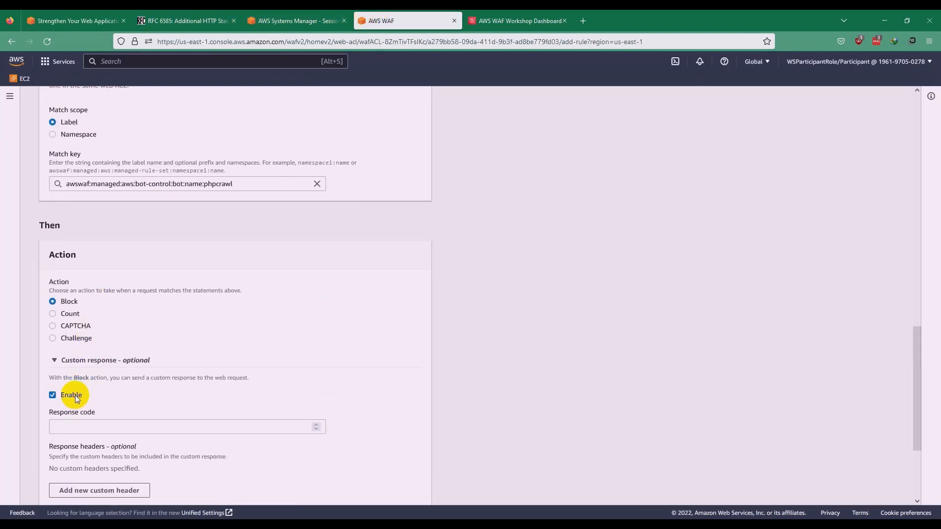
{"action": "left_click", "coordinate": [102, 430]}
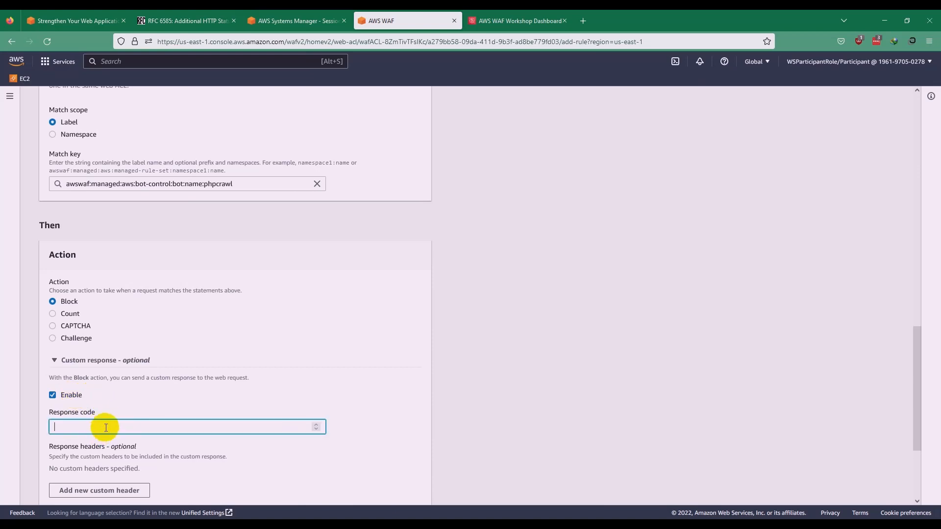
{"action": "key", "text": "BackSpace"}
{"action": "key", "text": "BackSpace"}
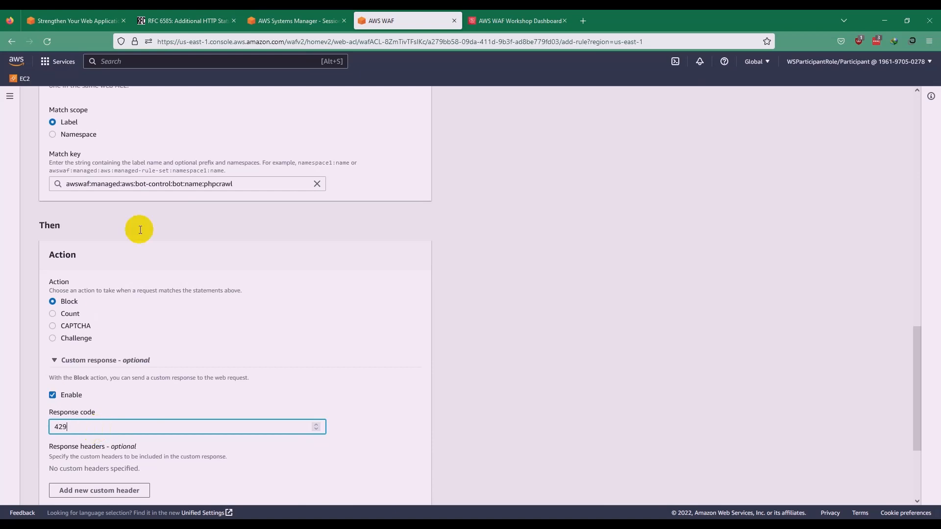
Step: Copy the response header key from the workshop guide and add a custom header to the rule's response with the key Retry-After
{"action": "left_click", "coordinate": [55, 21]}
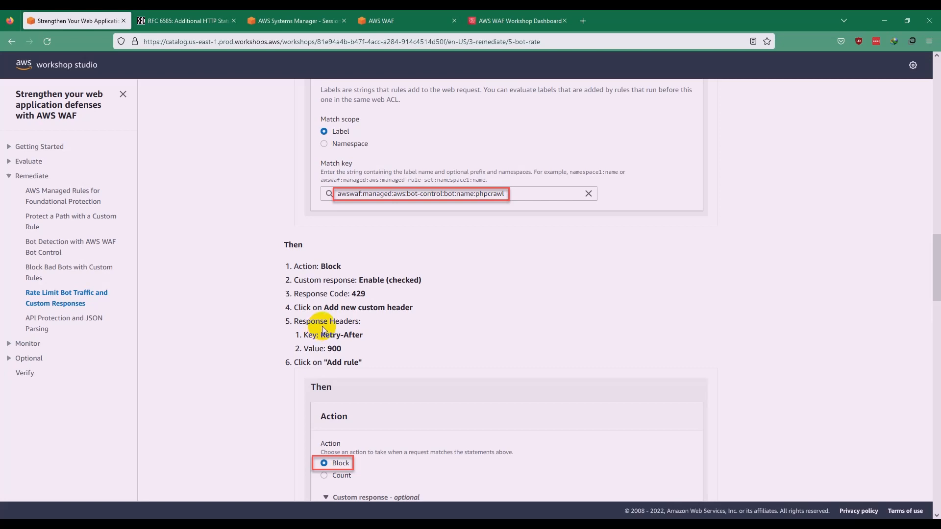
{"action": "left_click_drag", "start_coordinate": [323, 335], "coordinate": [362, 333]}
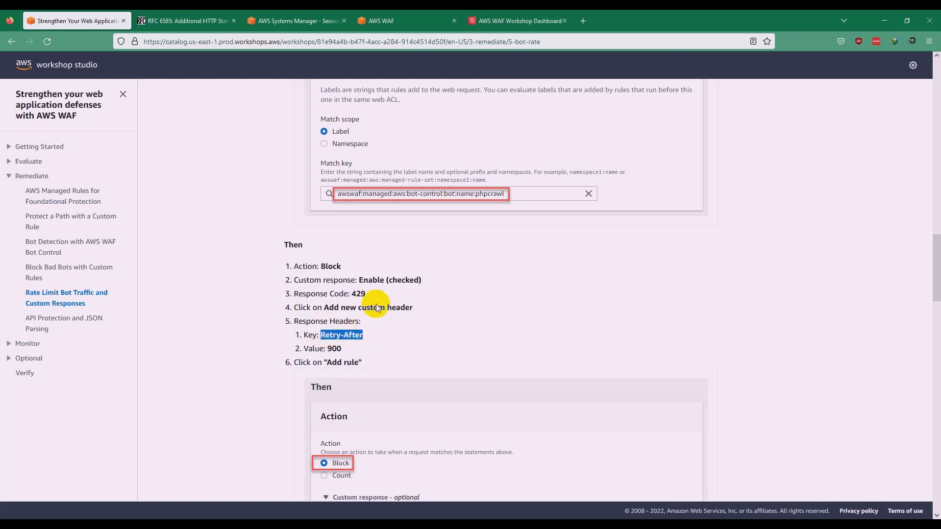
{"action": "left_click", "coordinate": [431, 22]}
{"action": "scroll", "coordinate": [126, 405], "scroll_direction": "down", "scroll_amount": 2}
{"action": "scroll", "coordinate": [126, 404], "scroll_direction": "down", "scroll_amount": 1}
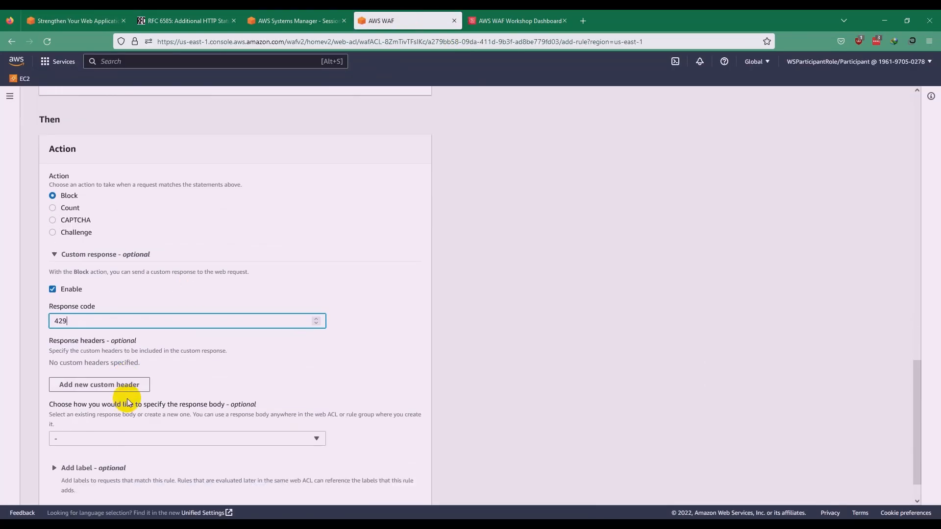
{"action": "left_click", "coordinate": [99, 385]}
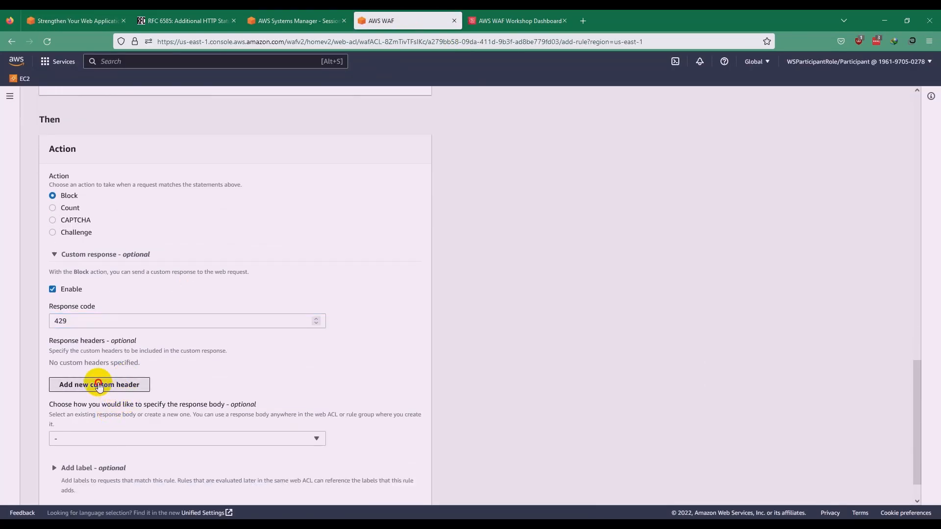
{"action": "left_click", "coordinate": [105, 384]}
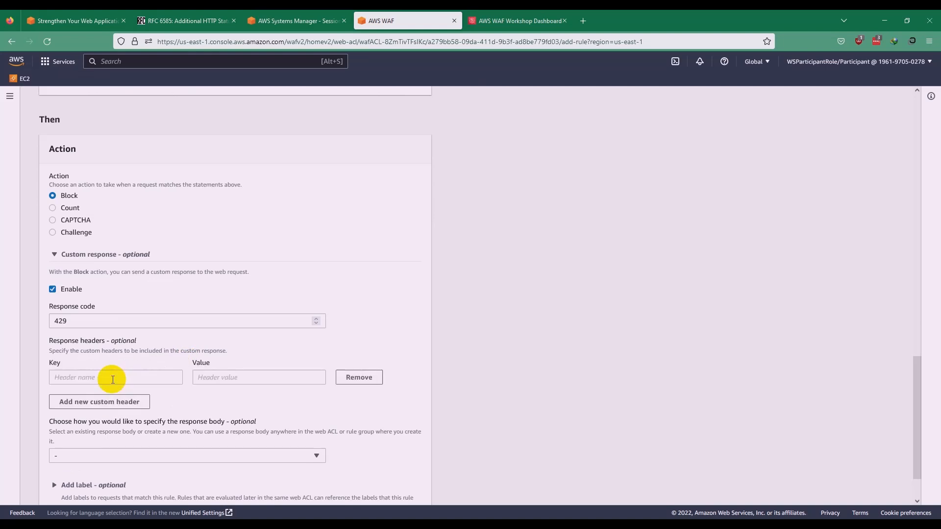
{"action": "left_click", "coordinate": [101, 382]}
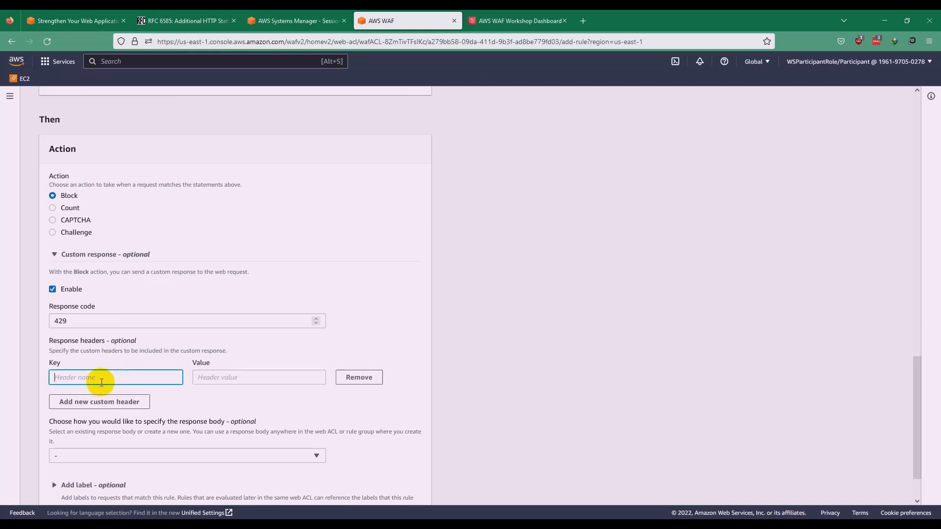
{"action": "type", "text": "Retry-After"}
Step: Copy the header value from the workshop guide and set the Retry-After header's value to 900
{"action": "left_click", "coordinate": [73, 20]}
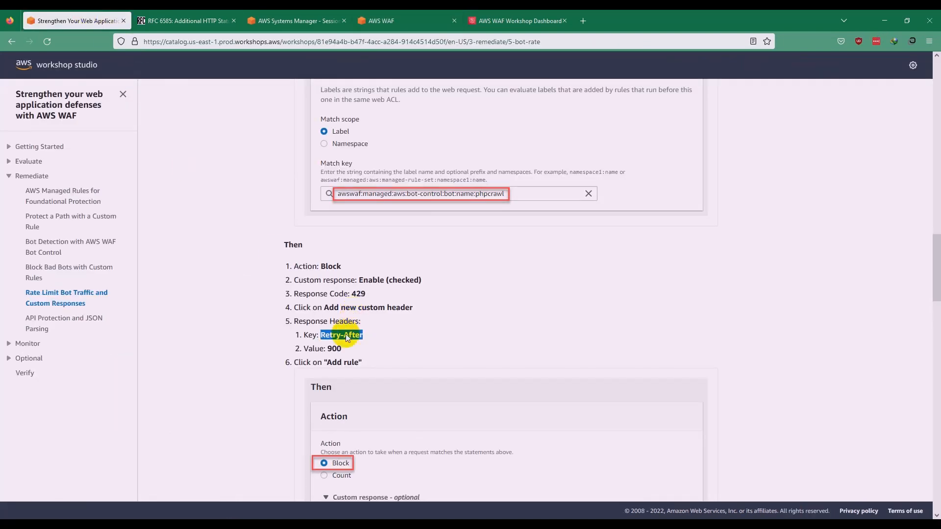
{"action": "left_click", "coordinate": [331, 350]}
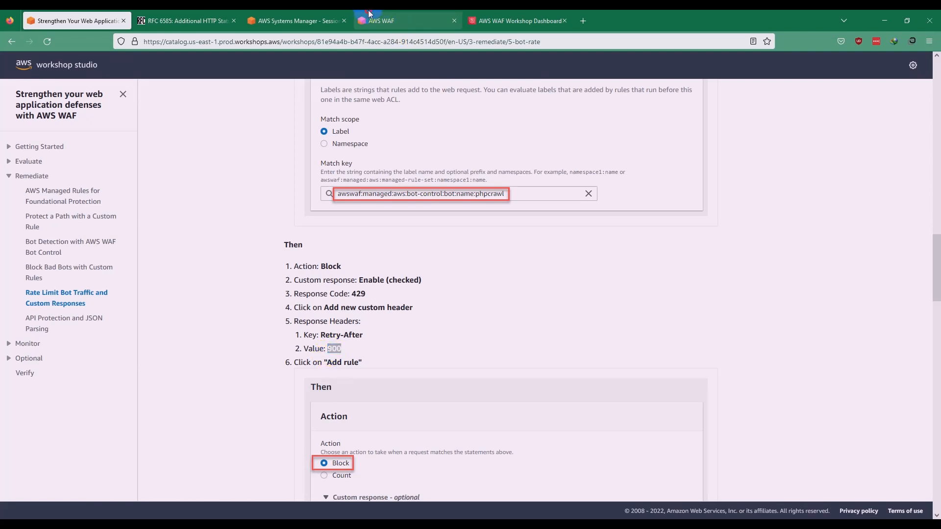
{"action": "left_click", "coordinate": [407, 21]}
{"action": "left_click", "coordinate": [223, 379]}
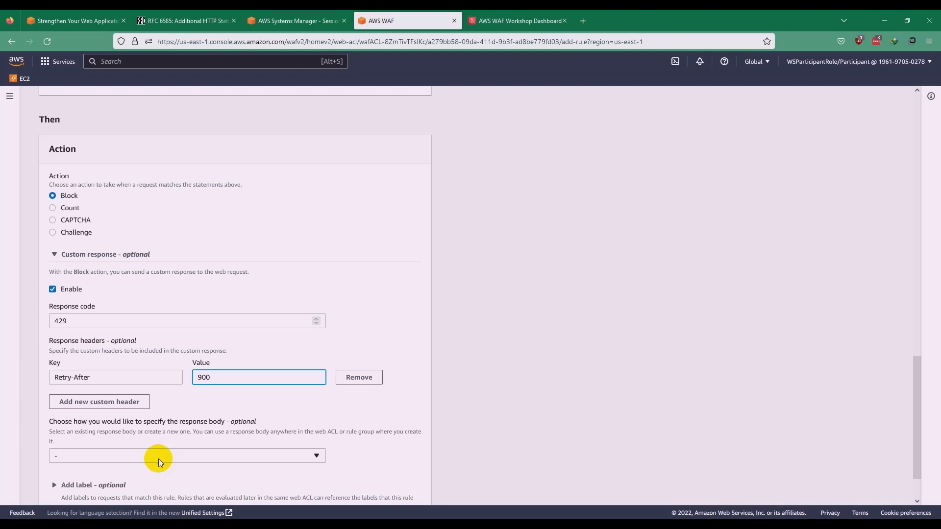
Step: Check the action settings against the workshop guide, add the phpcrawl-rate-limiter rule to the web ACL, and save the rule priority order
{"action": "left_click", "coordinate": [81, 20]}
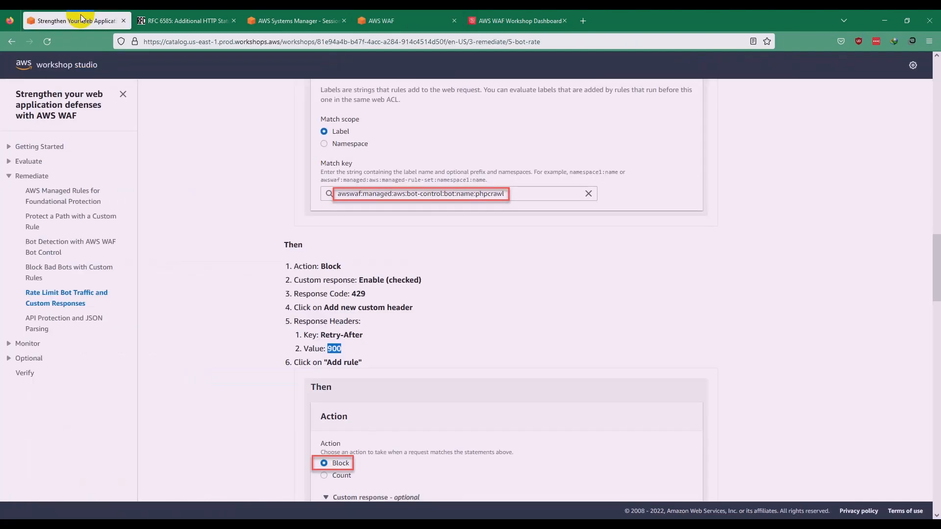
{"action": "scroll", "coordinate": [285, 283], "scroll_direction": "down", "scroll_amount": 5}
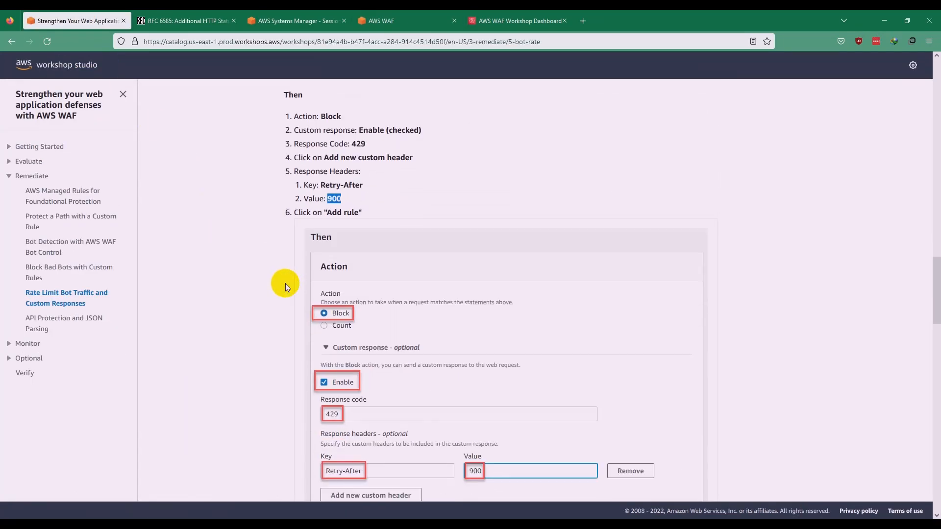
{"action": "scroll", "coordinate": [442, 317], "scroll_direction": "up", "scroll_amount": 3}
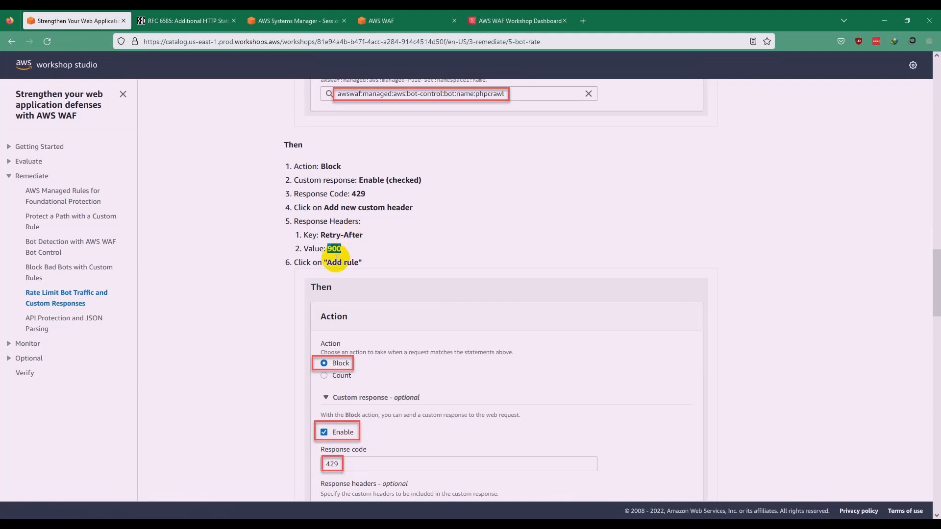
{"action": "left_click", "coordinate": [296, 21]}
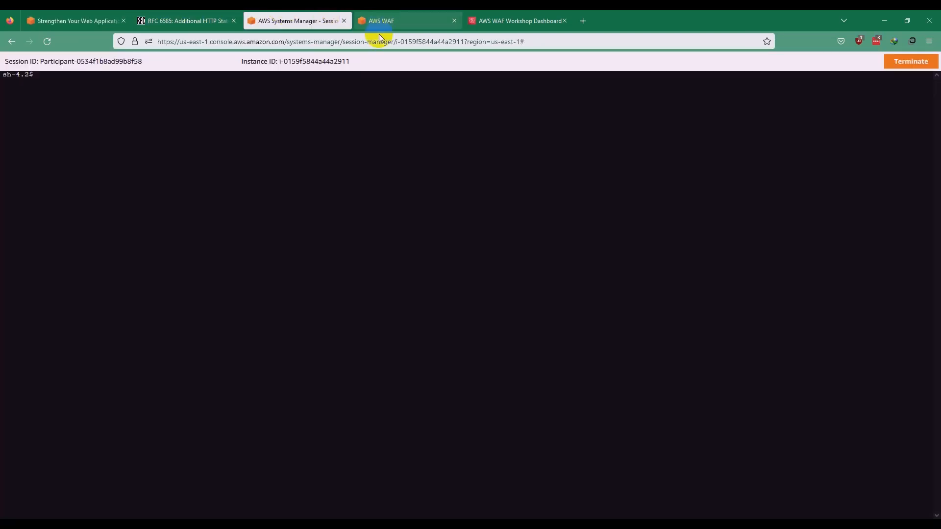
{"action": "left_click", "coordinate": [380, 23]}
{"action": "scroll", "coordinate": [393, 330], "scroll_direction": "down", "scroll_amount": 1}
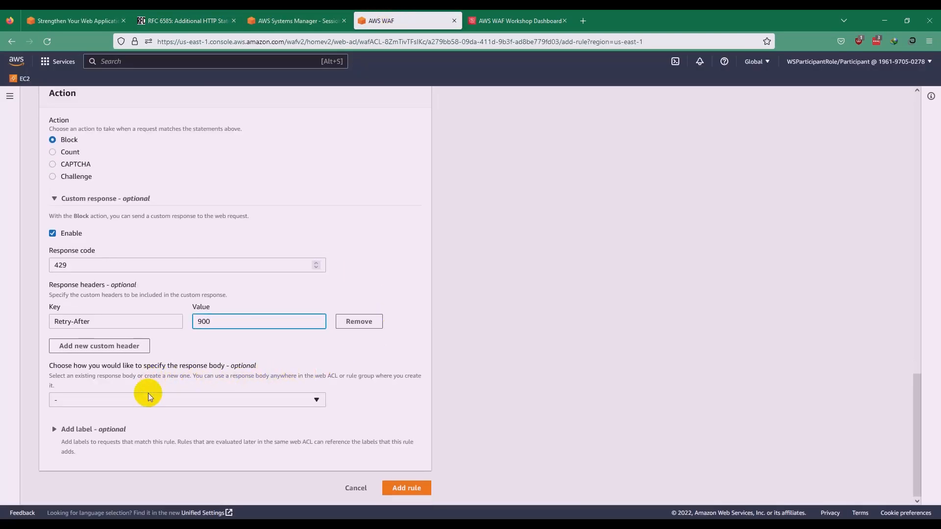
{"action": "left_click", "coordinate": [399, 489]}
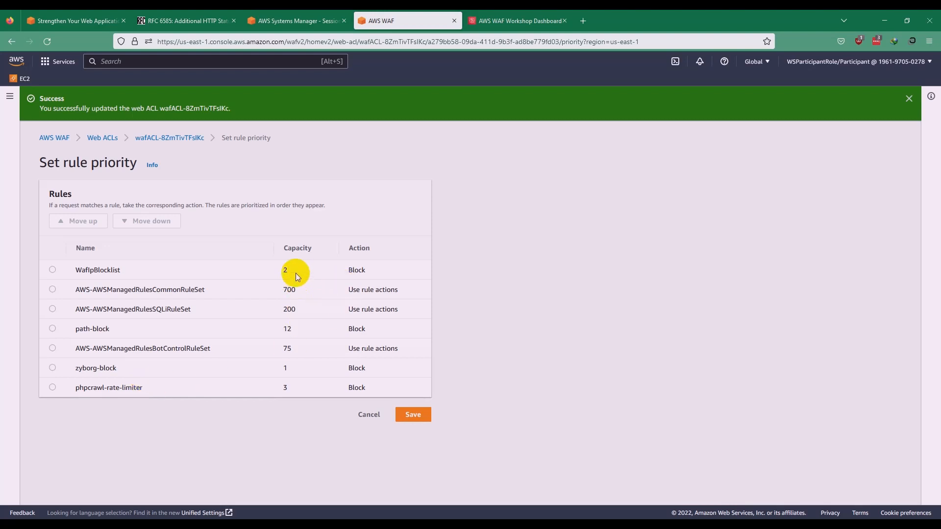
{"action": "left_click", "coordinate": [414, 416]}
Step: Review the workshop guide's Rule priority section and check the order of phpcrawl-rate-limiter and AWS-AWSManagedRulesBotControlRuleSet in the web ACL's rules list
{"action": "left_click", "coordinate": [322, 15]}
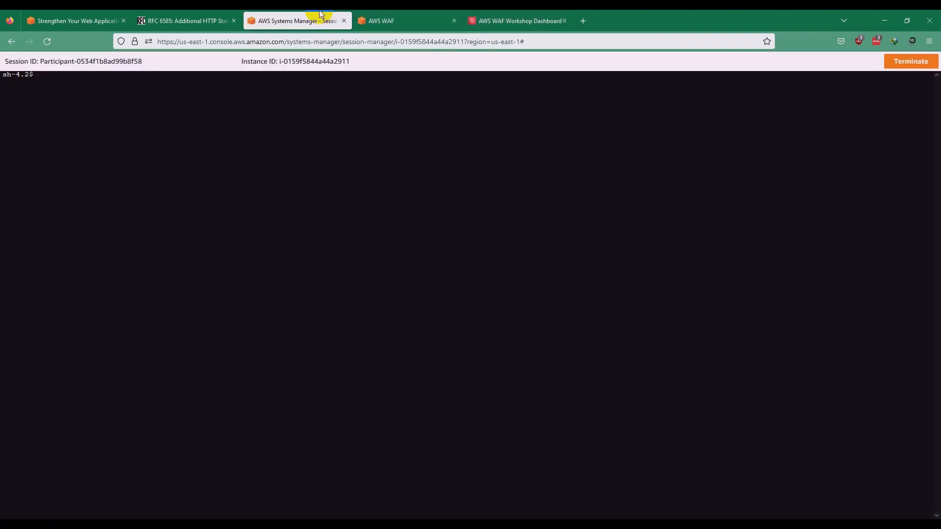
{"action": "left_click", "coordinate": [101, 17]}
{"action": "scroll", "coordinate": [358, 313], "scroll_direction": "down", "scroll_amount": 4}
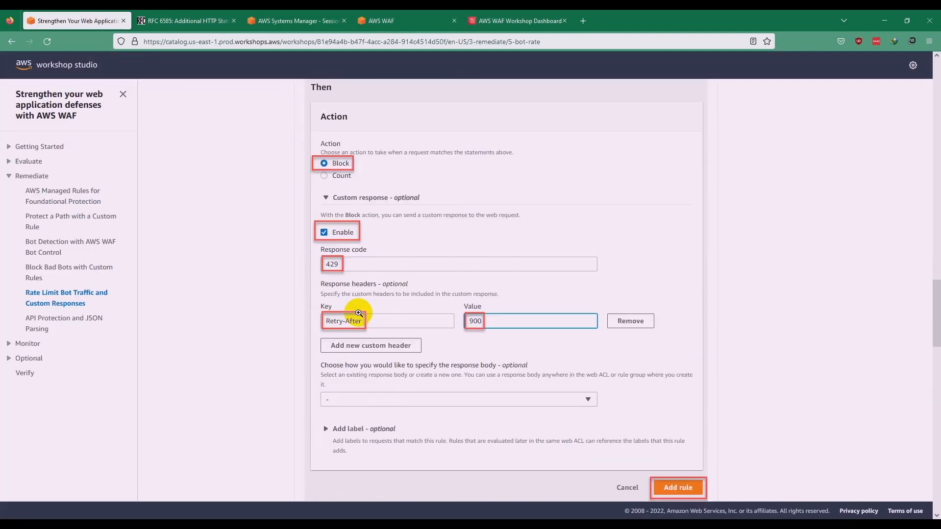
{"action": "scroll", "coordinate": [359, 313], "scroll_direction": "down", "scroll_amount": 4}
{"action": "scroll", "coordinate": [361, 312], "scroll_direction": "down", "scroll_amount": 2}
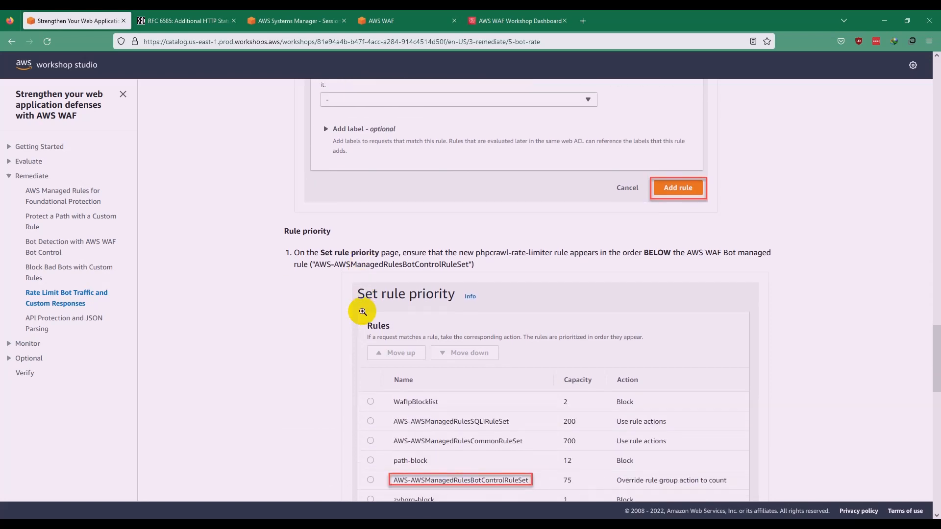
{"action": "scroll", "coordinate": [364, 312], "scroll_direction": "down", "scroll_amount": 2}
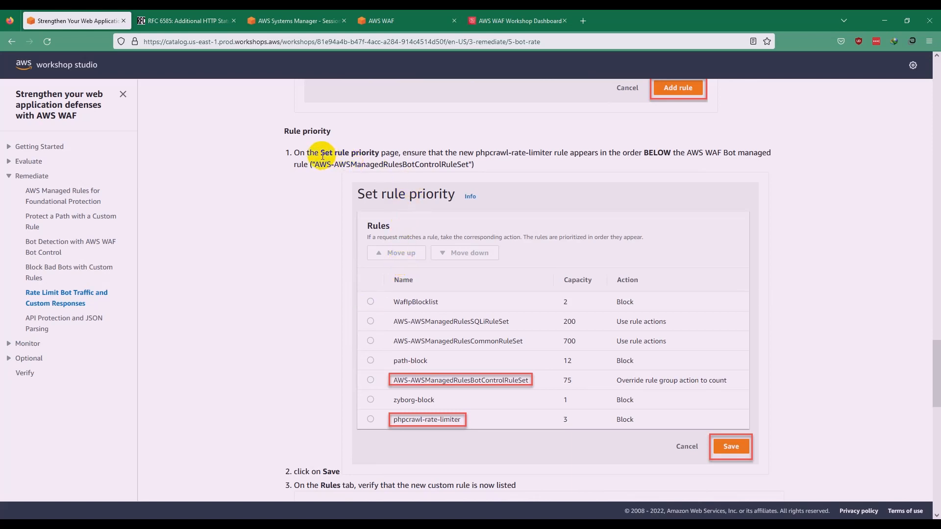
{"action": "left_click_drag", "start_coordinate": [321, 152], "coordinate": [466, 153]}
{"action": "left_click", "coordinate": [475, 157]}
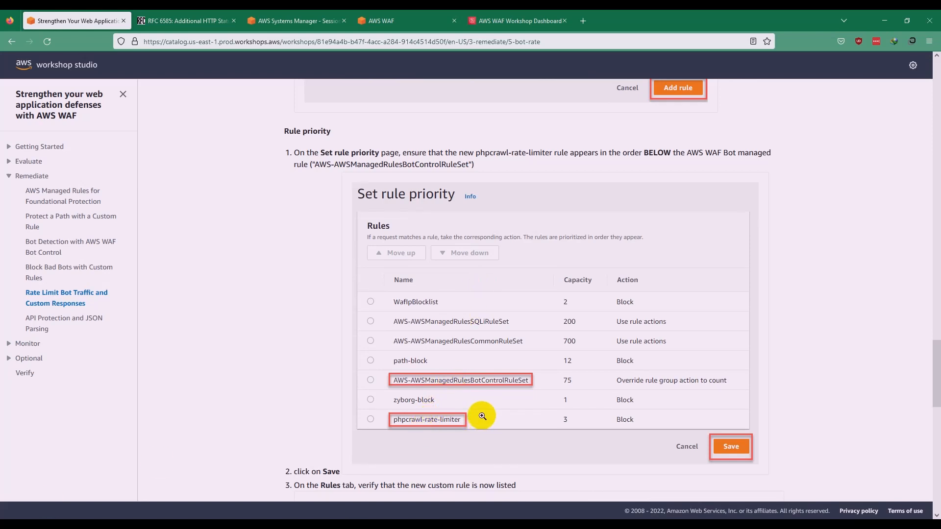
{"action": "scroll", "coordinate": [484, 418], "scroll_direction": "down", "scroll_amount": 2}
{"action": "scroll", "coordinate": [504, 363], "scroll_direction": "down", "scroll_amount": 4}
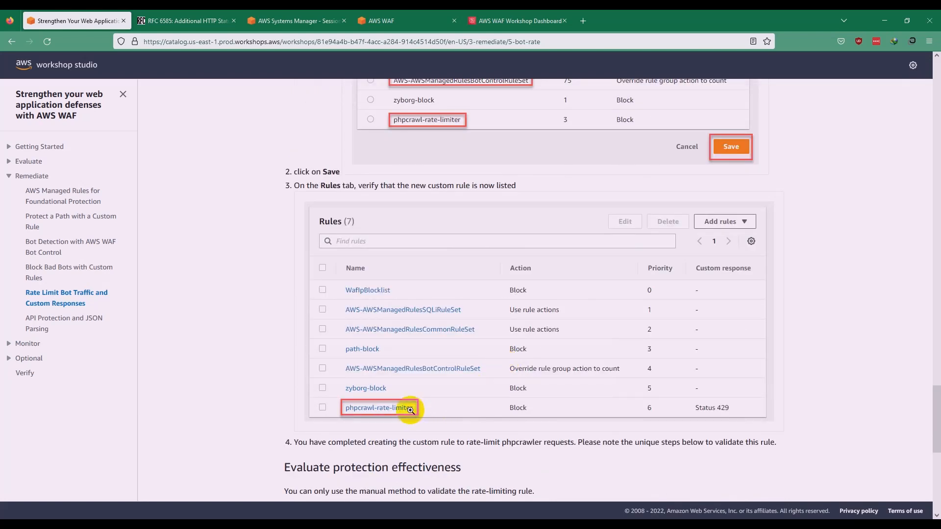
{"action": "left_click", "coordinate": [379, 21]}
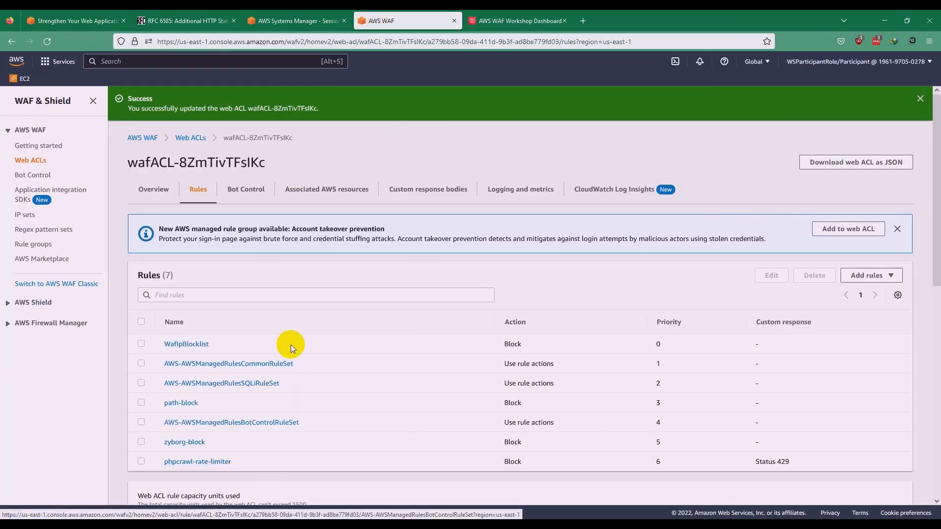
Step: Copy the runratest command from the Evaluate protection effectiveness section of the workshop guide's Rate Limit Bot Traffic and Custom Responses page
{"action": "left_click", "coordinate": [85, 14]}
{"action": "scroll", "coordinate": [403, 284], "scroll_direction": "down", "scroll_amount": 6}
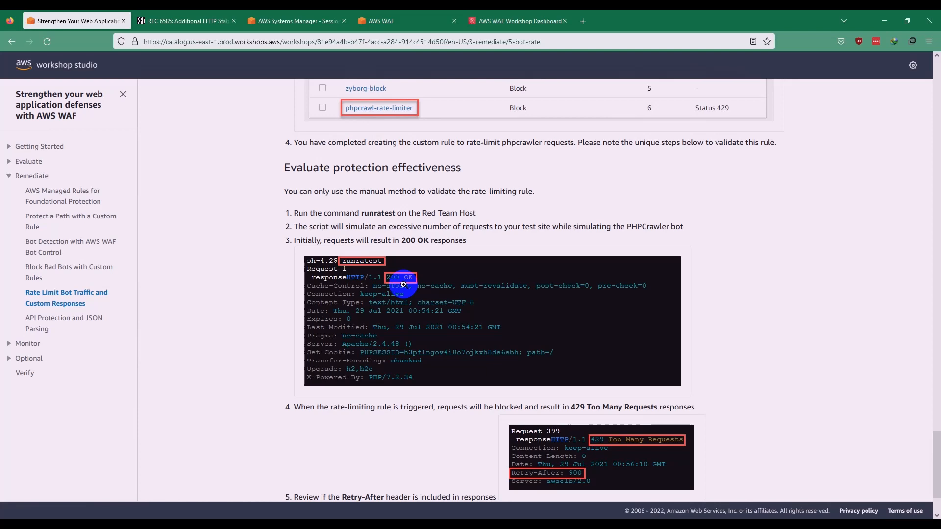
{"action": "left_click", "coordinate": [35, 163]}
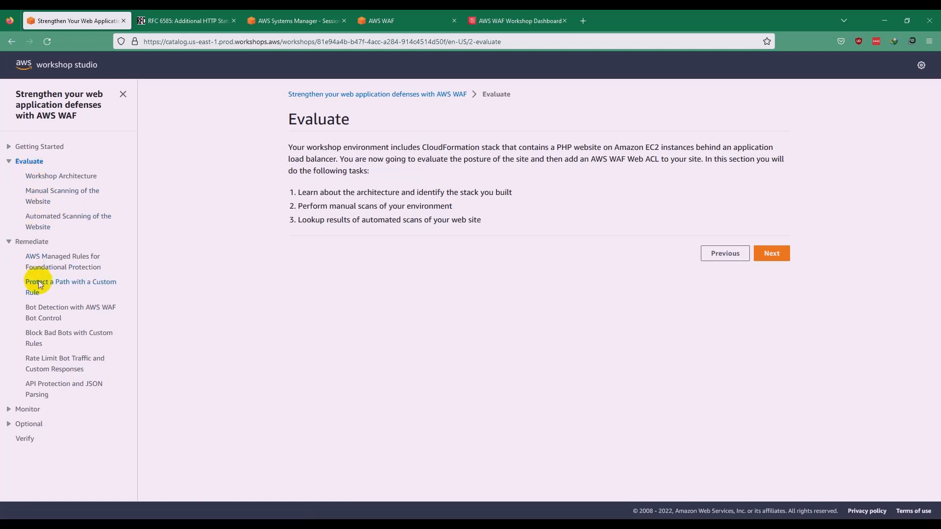
{"action": "left_click", "coordinate": [54, 362]}
{"action": "scroll", "coordinate": [314, 343], "scroll_direction": "down", "scroll_amount": 10}
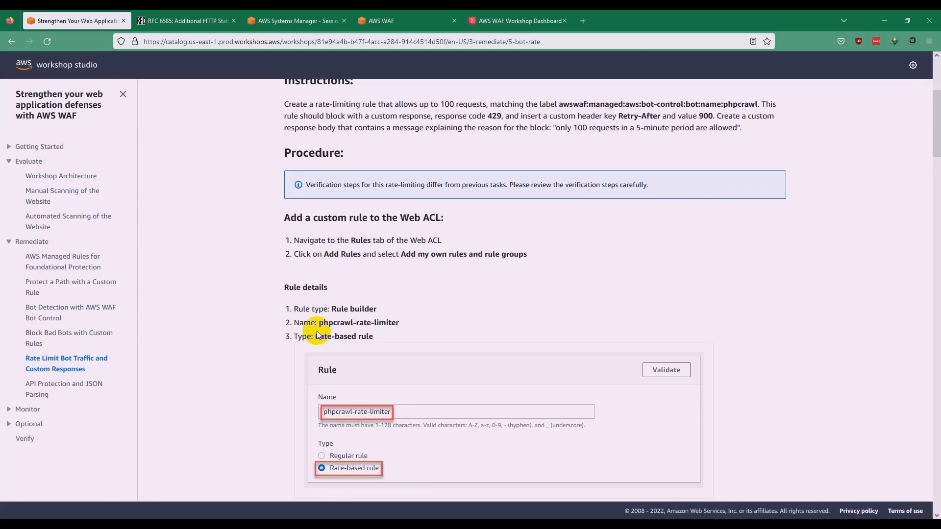
{"action": "scroll", "coordinate": [317, 330], "scroll_direction": "down", "scroll_amount": 8}
{"action": "scroll", "coordinate": [316, 330], "scroll_direction": "down", "scroll_amount": 15}
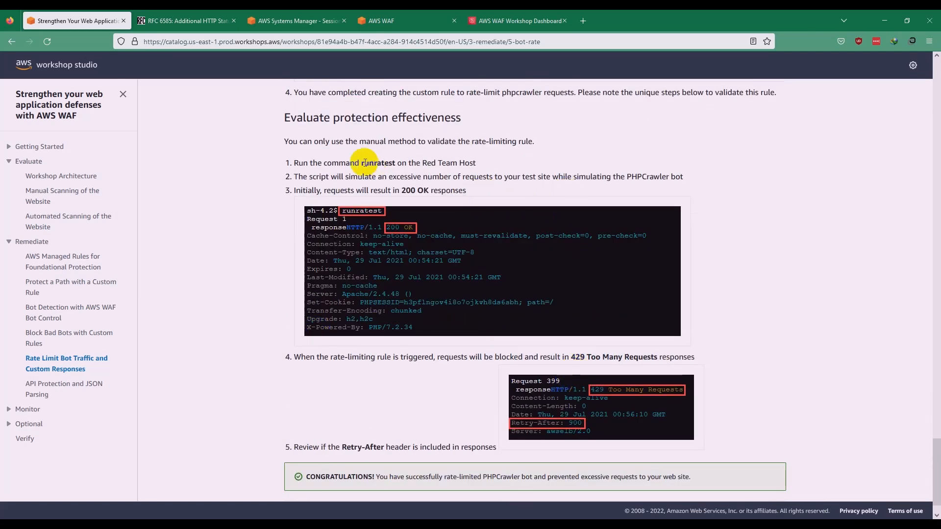
{"action": "right_click", "coordinate": [367, 162]}
{"action": "left_click", "coordinate": [379, 169]}
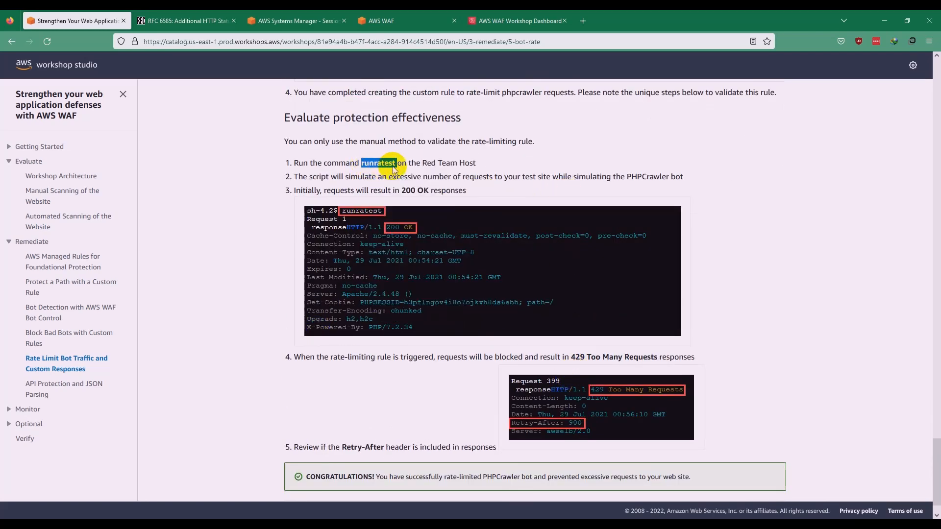
Step: Paste and run the runratest command in the Systems Manager session terminal
{"action": "left_click", "coordinate": [316, 15]}
{"action": "right_click", "coordinate": [273, 180]}
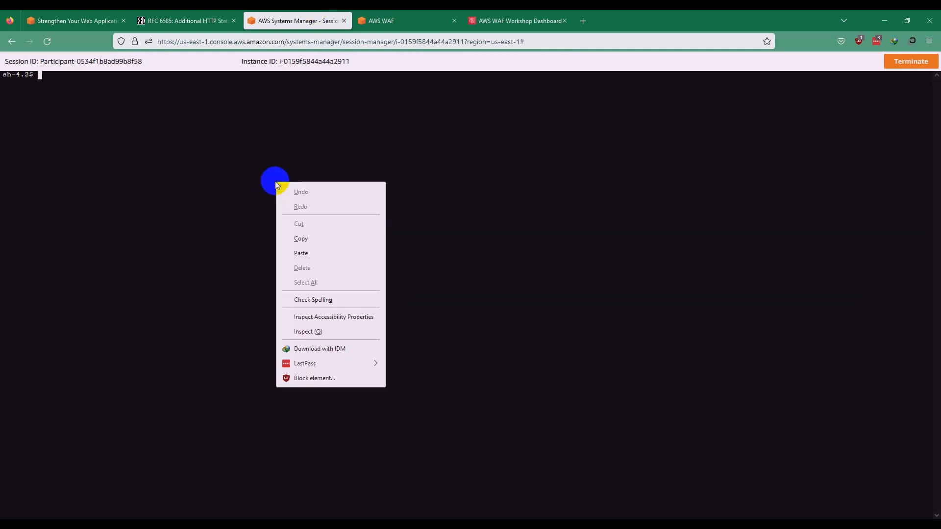
{"action": "left_click", "coordinate": [304, 254]}
{"action": "key", "text": "Return"}
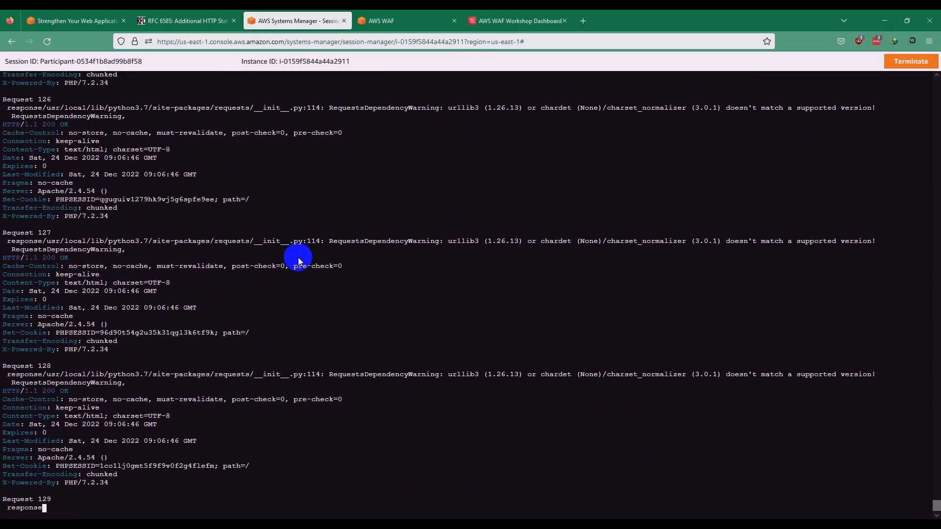
Step: Search Google for "http 429" in a new browser tab and consult the 429 Too Many Requests section of RFC 6585
{"action": "left_click", "coordinate": [192, 13]}
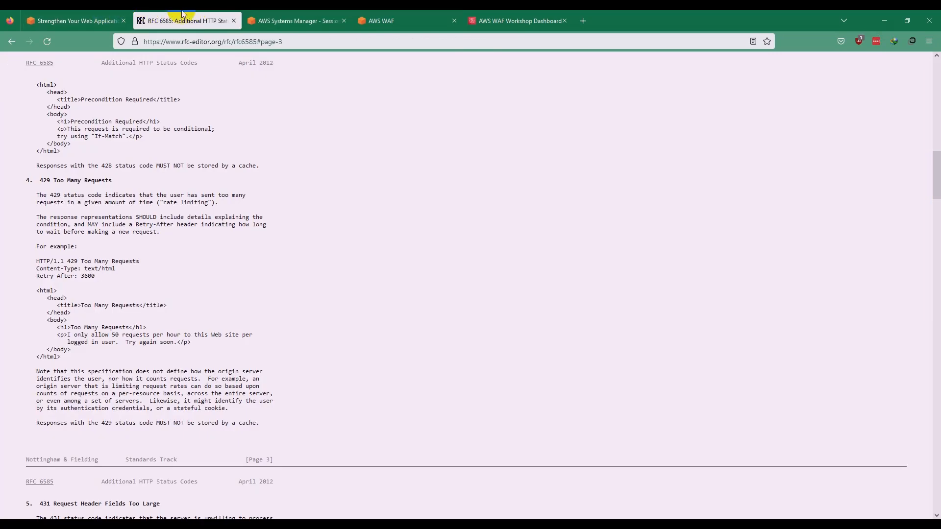
{"action": "left_click", "coordinate": [395, 15]}
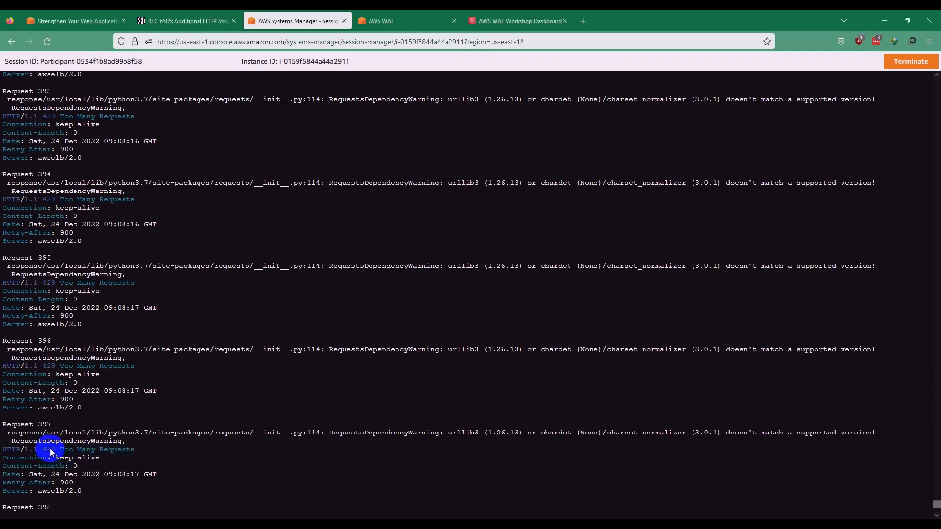
{"action": "left_click", "coordinate": [582, 20]}
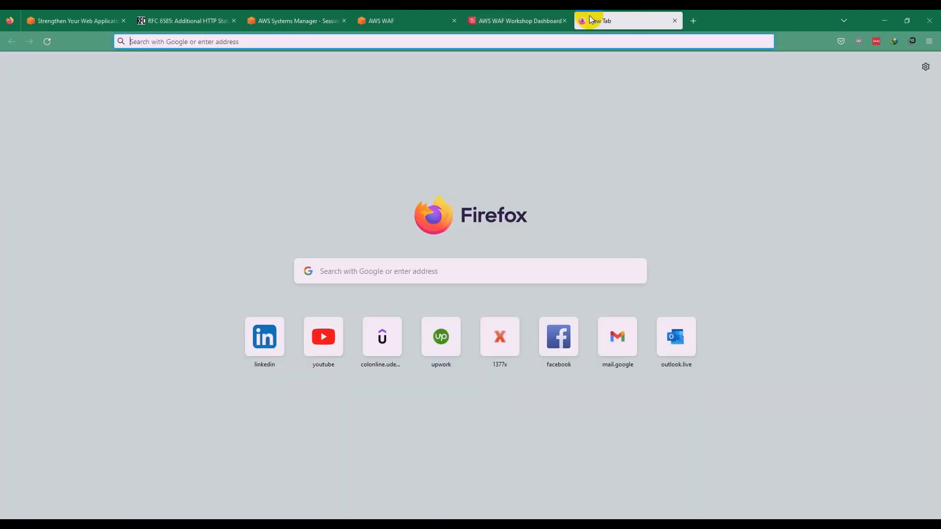
{"action": "type", "text": "http "}
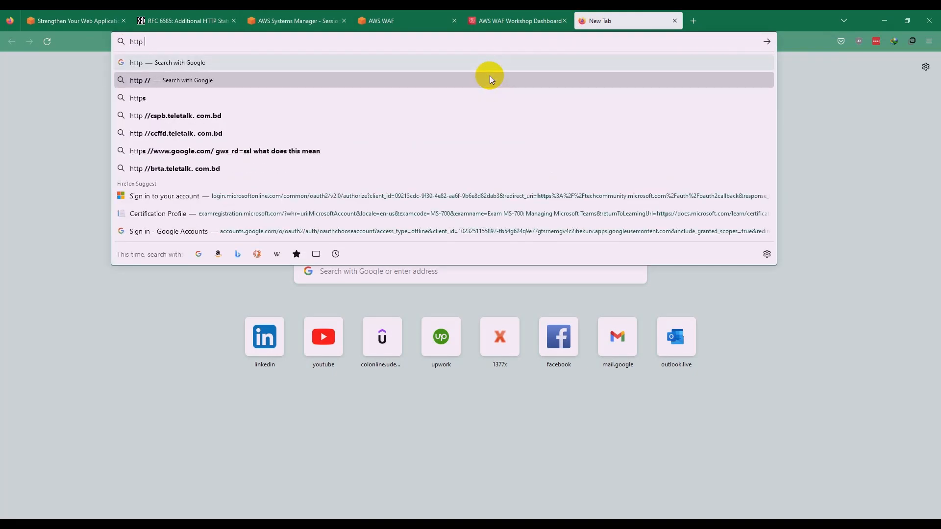
{"action": "type", "text": "429"}
{"action": "key", "text": "Return"}
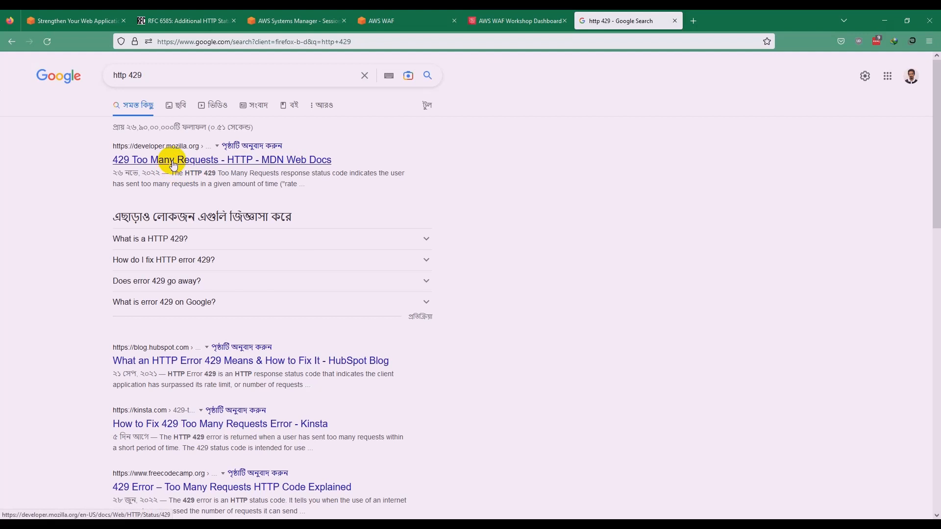
{"action": "left_click", "coordinate": [226, 26]}
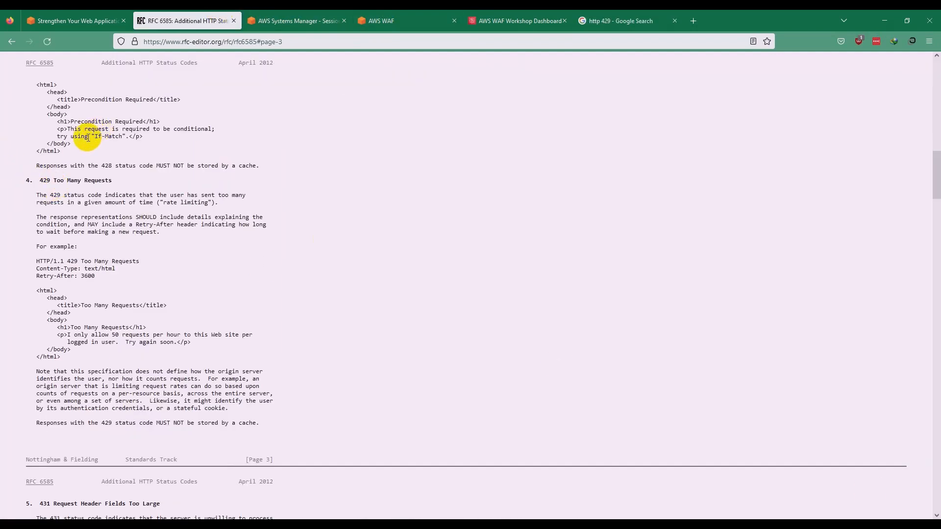
Step: Compare the terminal's response status and Retry-After header with the workshop guide's expected results and the rule's custom response in the web ACL
{"action": "left_click", "coordinate": [73, 21]}
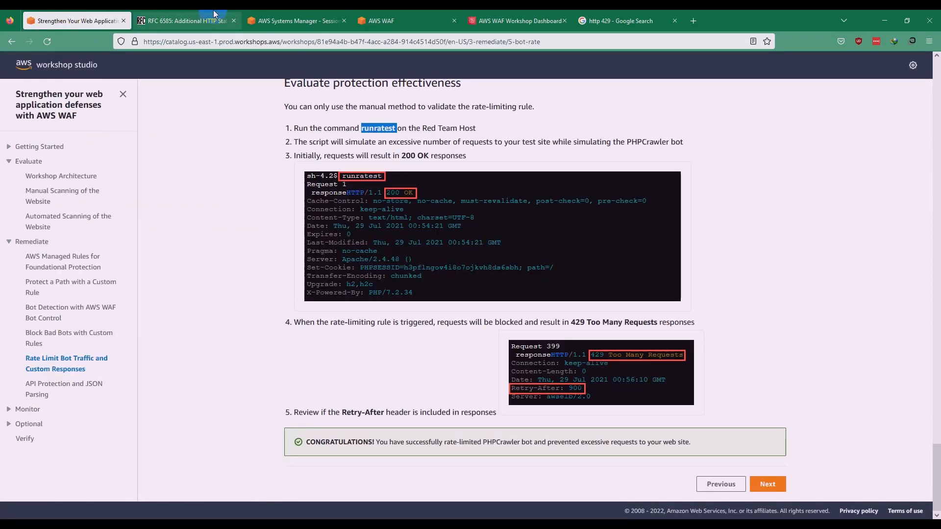
{"action": "left_click", "coordinate": [408, 21]}
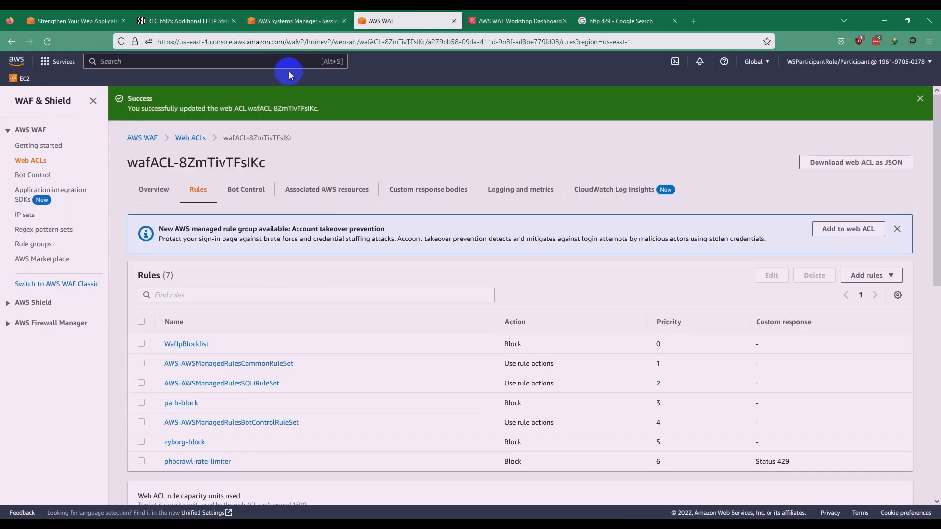
{"action": "left_click", "coordinate": [116, 14]}
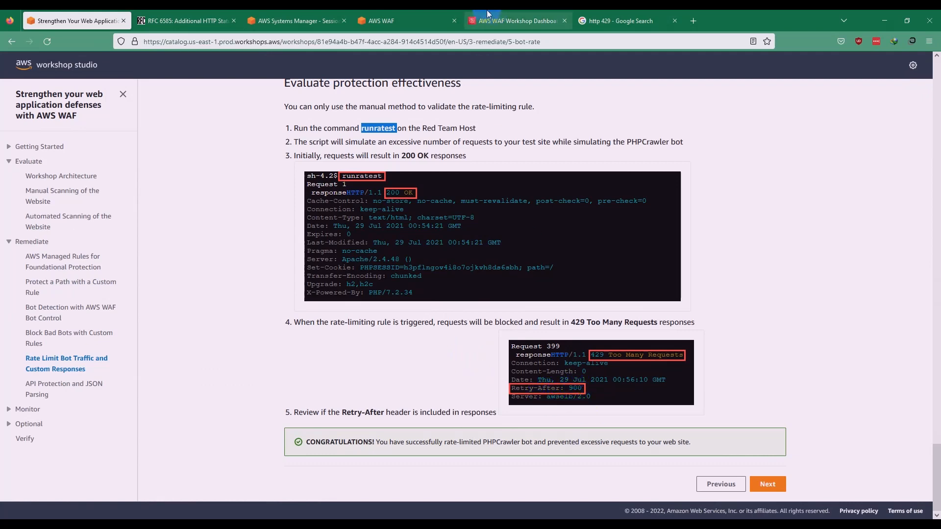
{"action": "left_click", "coordinate": [407, 15]}
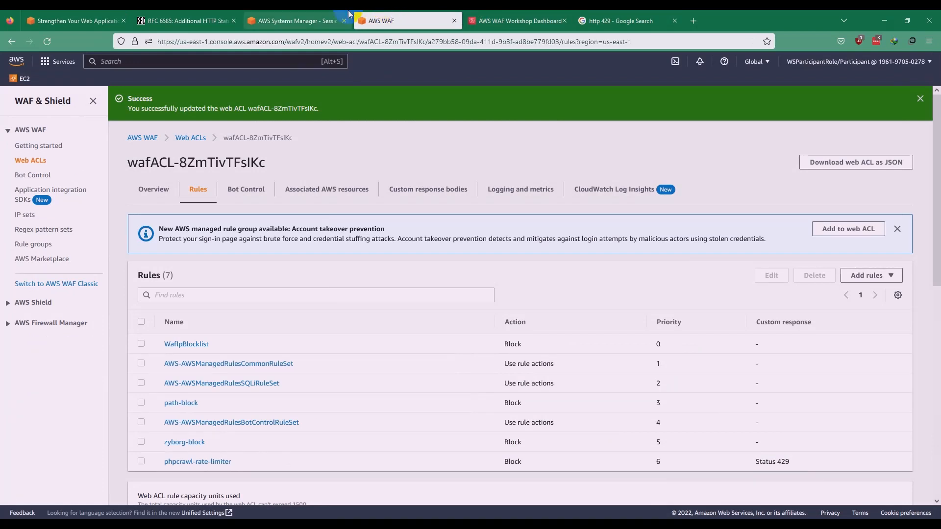
{"action": "left_click", "coordinate": [314, 14]}
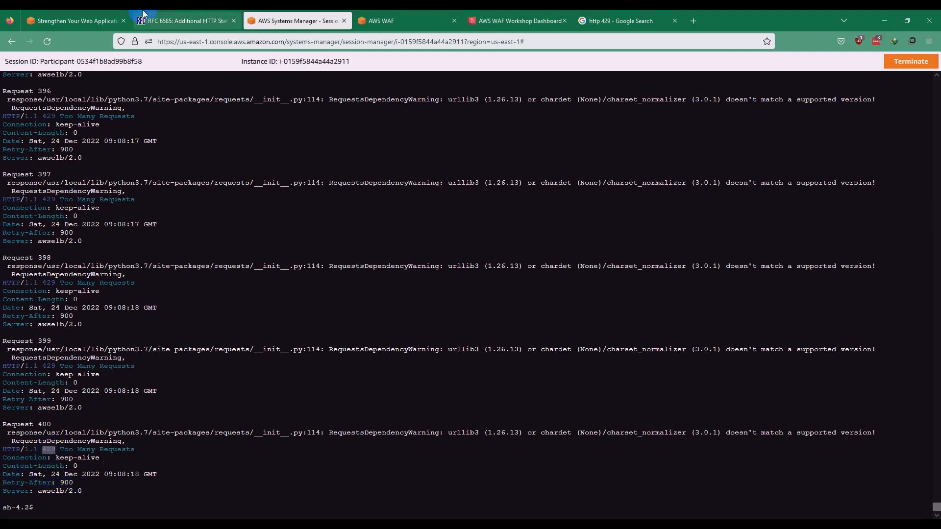
{"action": "left_click", "coordinate": [70, 20]}
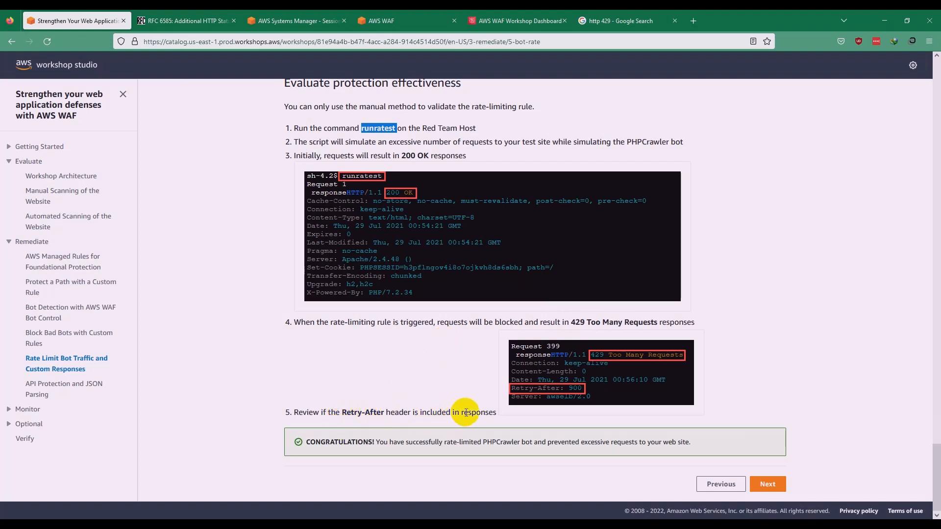
{"action": "left_click", "coordinate": [549, 398]}
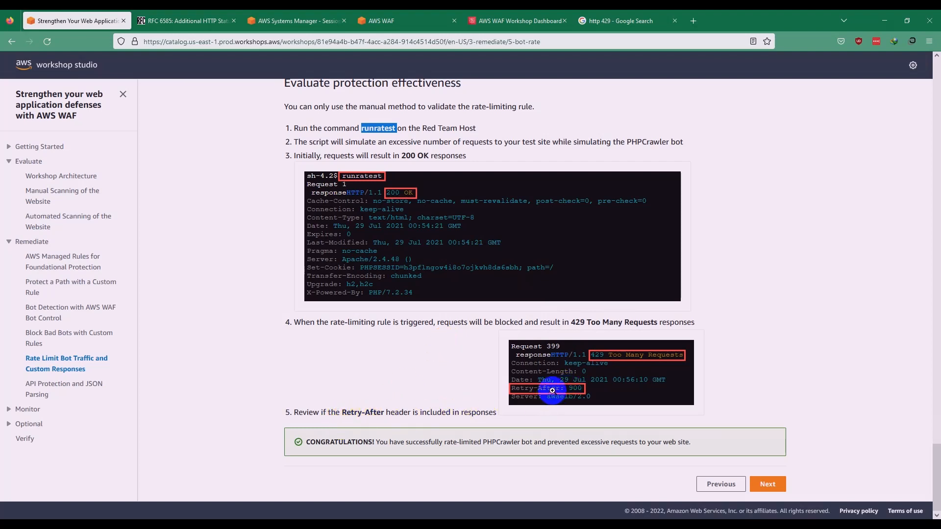